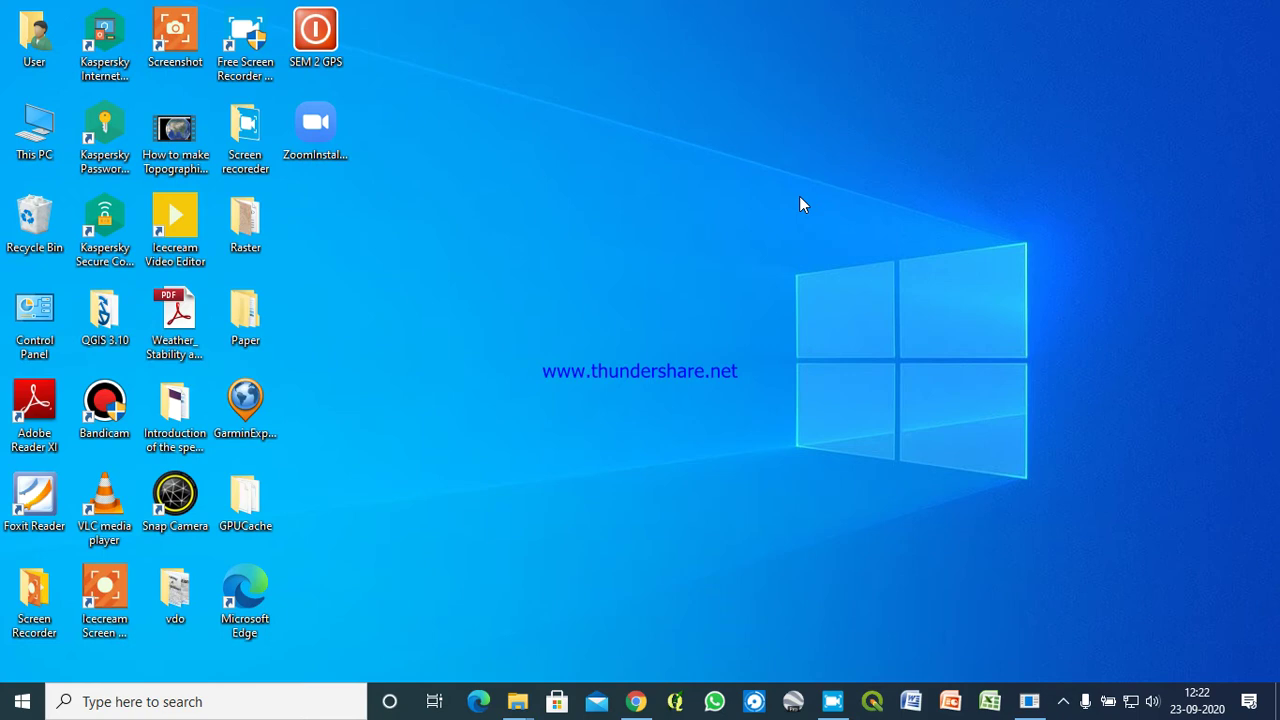
Start Add Raster Layer and browse up through Processed LISS-3 to the Raw LISS-3 folder
{"action": "left_click", "coordinate": [1029, 701]}
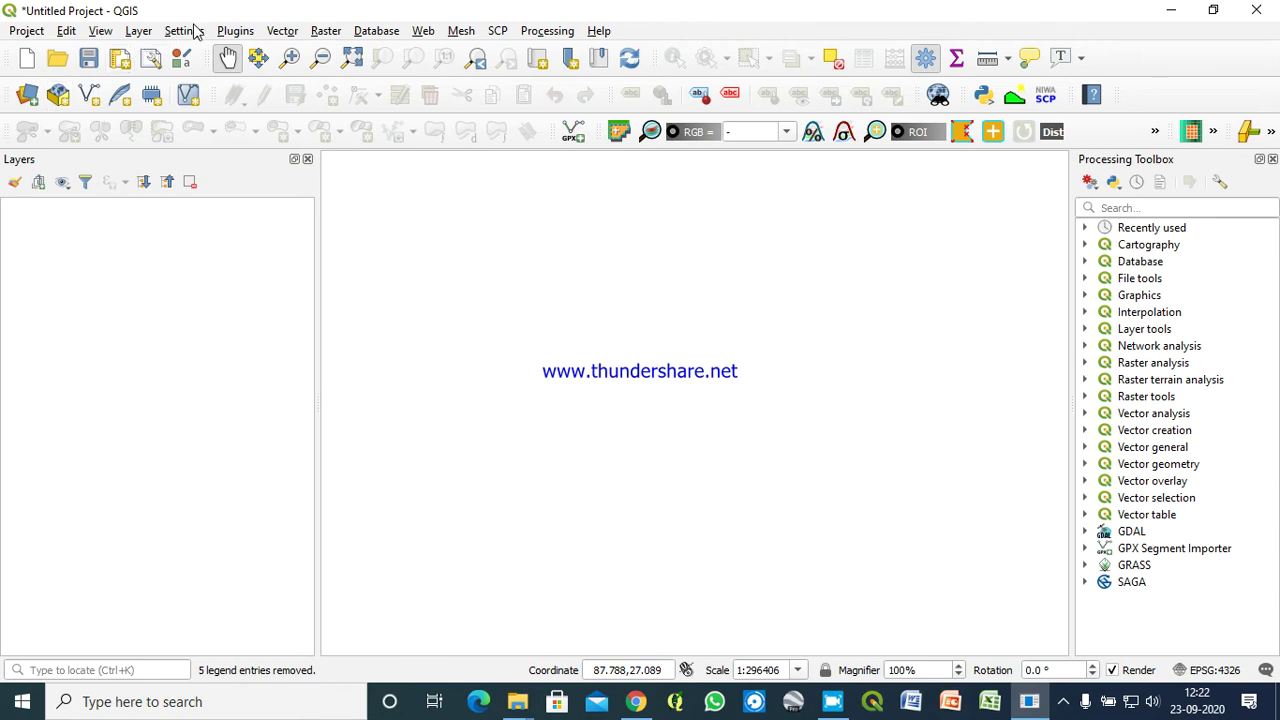
{"action": "left_click", "coordinate": [150, 35]}
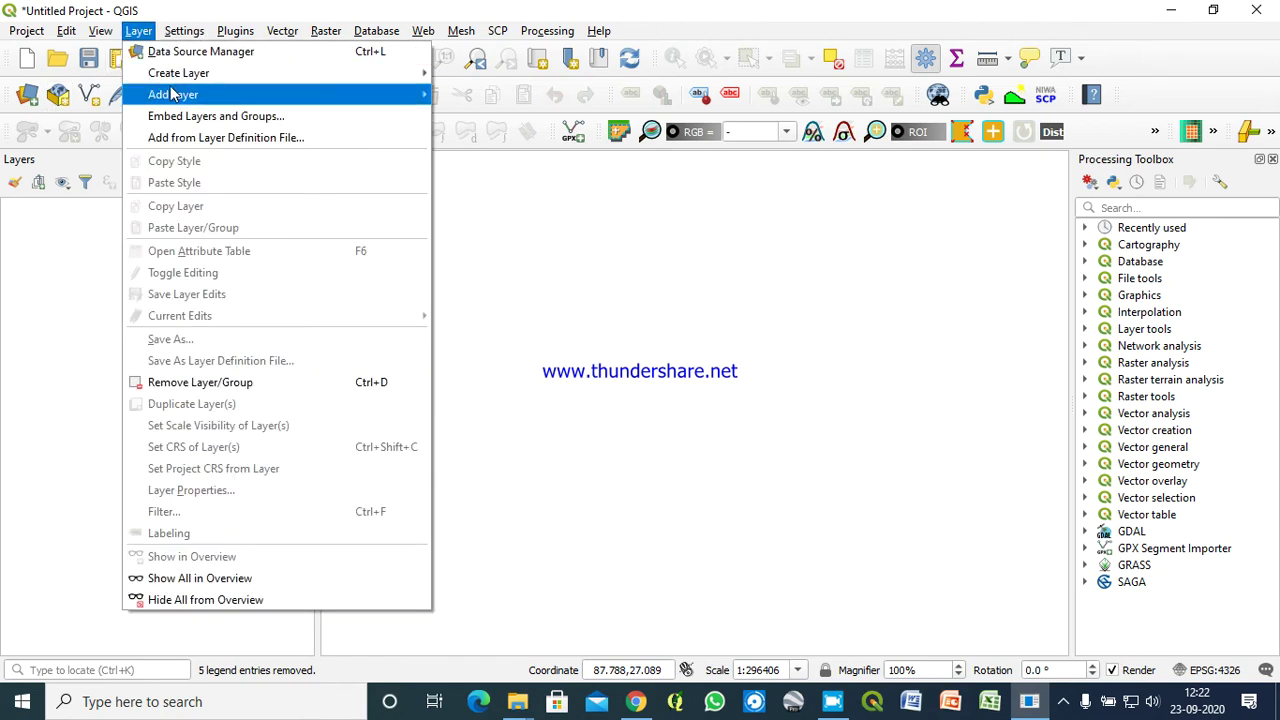
{"action": "mouse_move", "coordinate": [173, 94]}
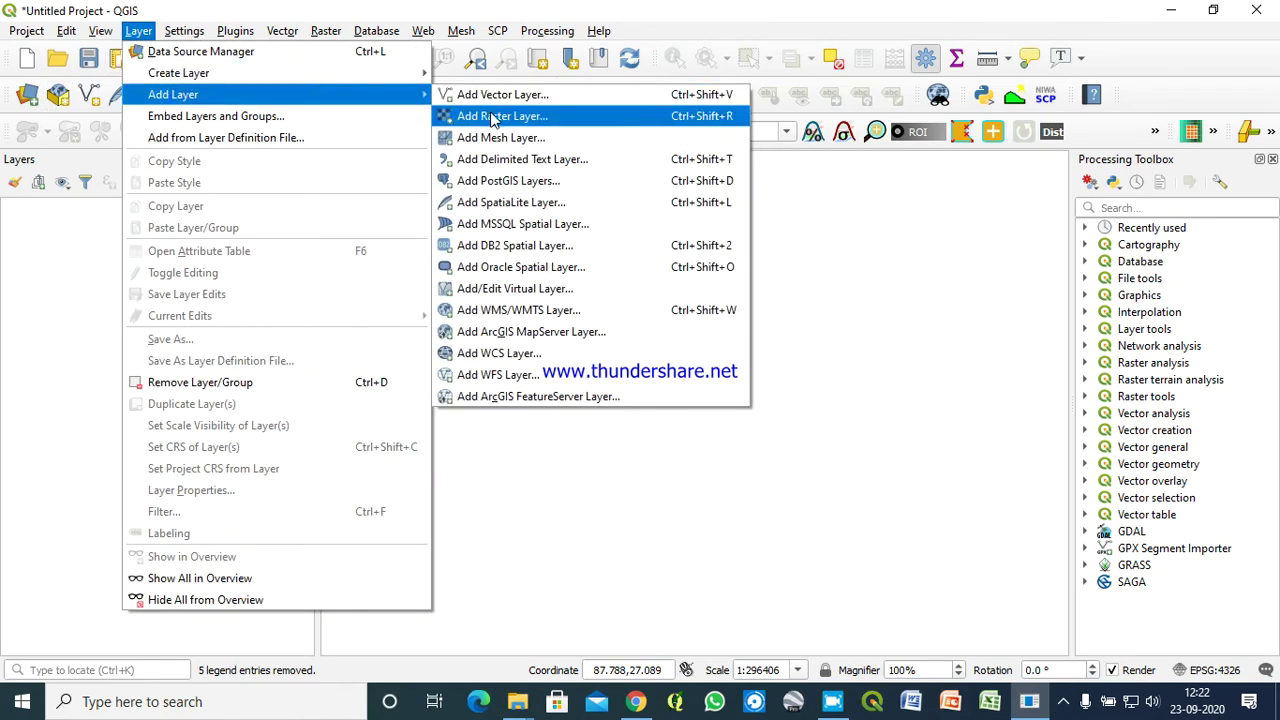
{"action": "left_click", "coordinate": [490, 116]}
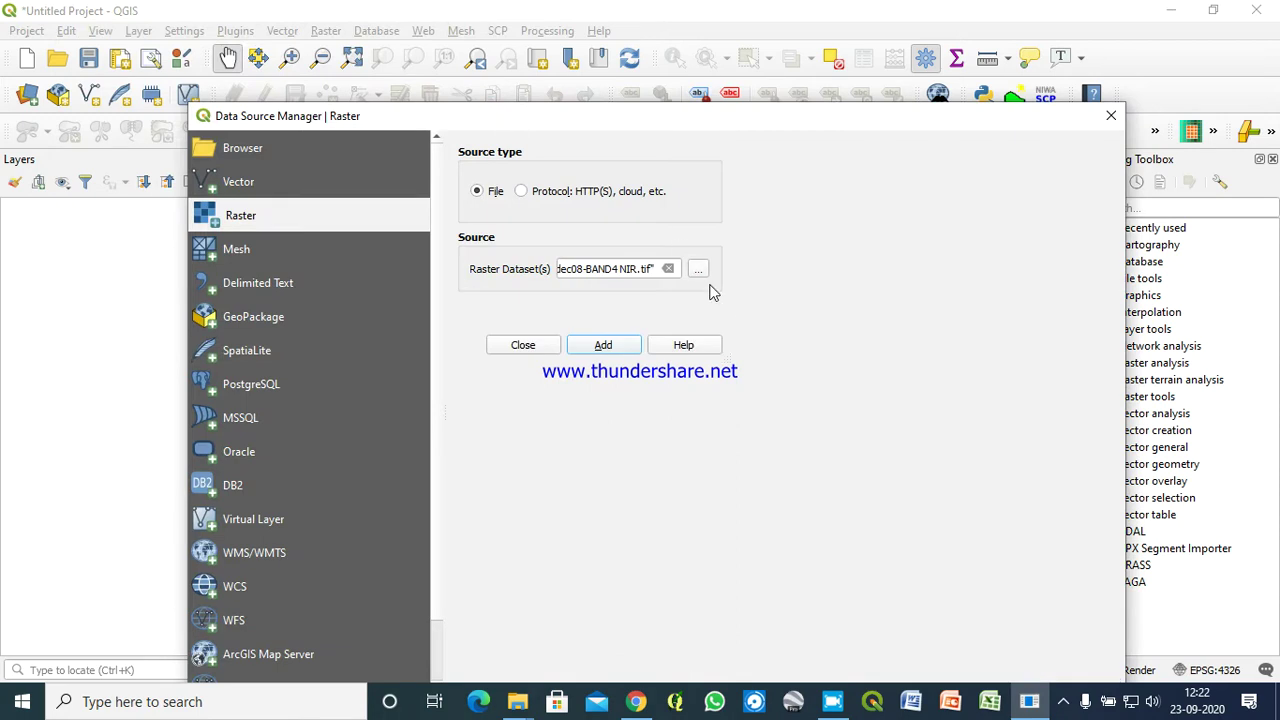
{"action": "left_click", "coordinate": [699, 270]}
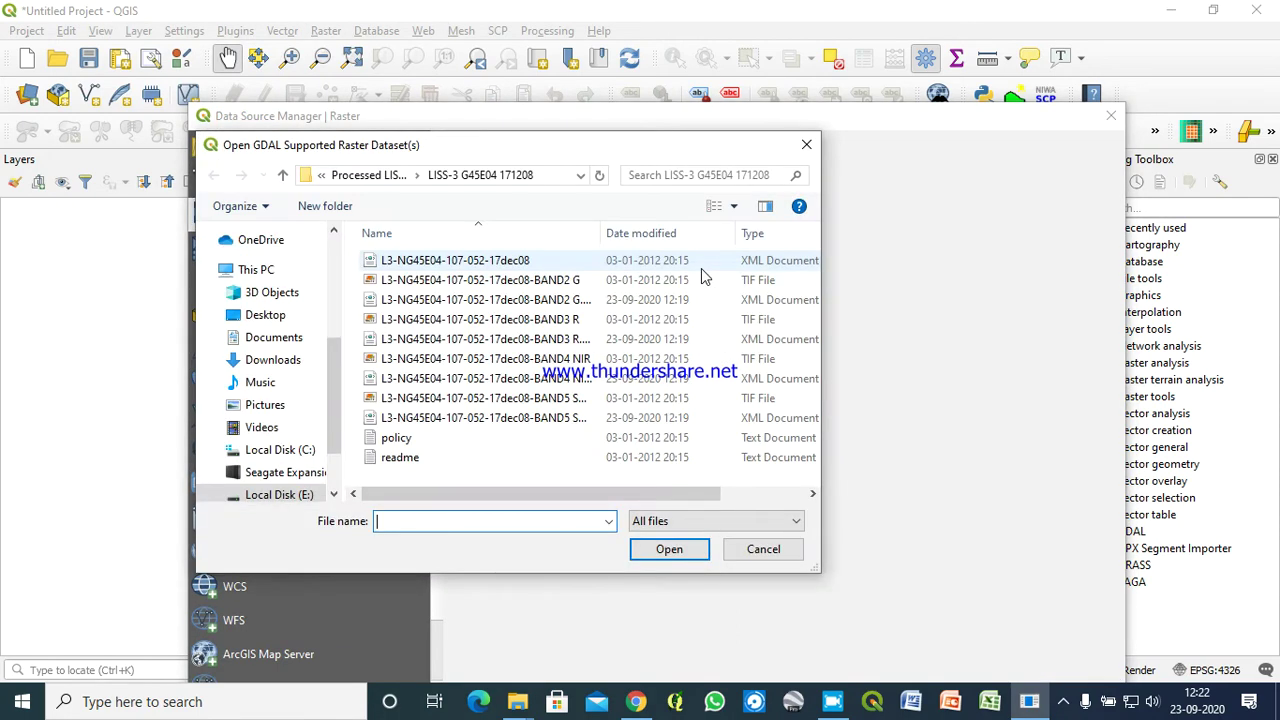
{"action": "left_click", "coordinate": [355, 175]}
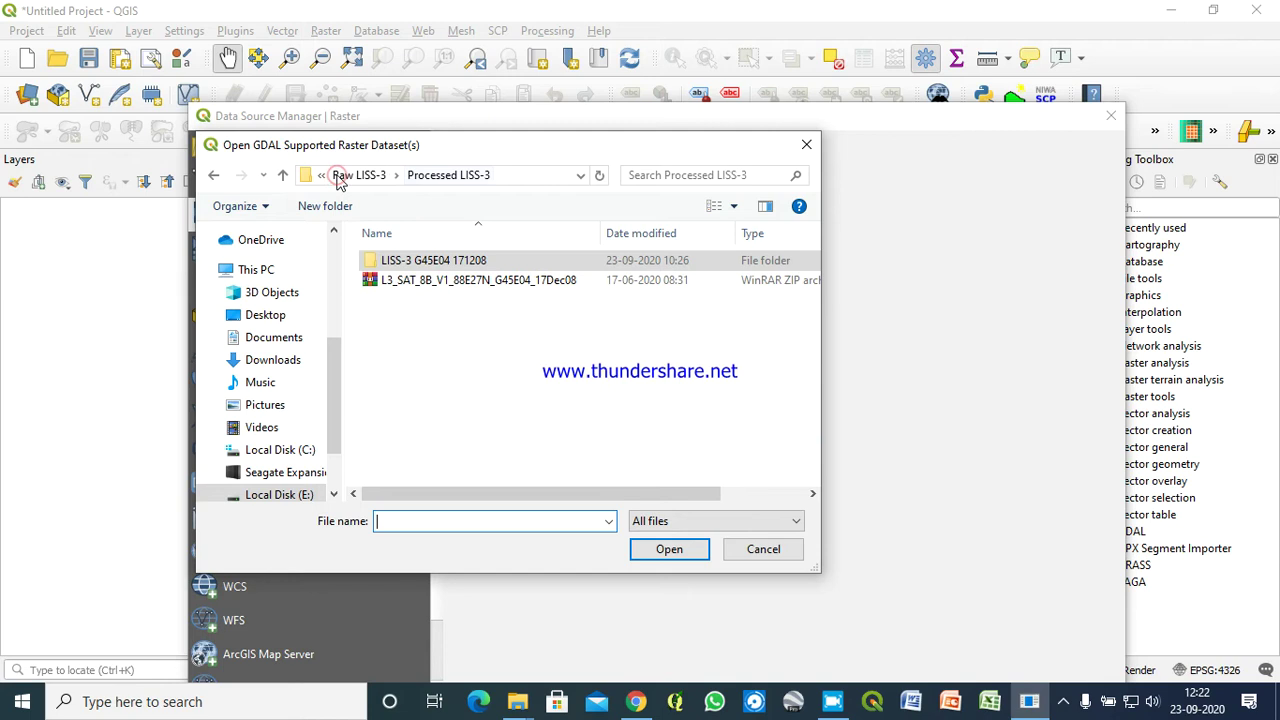
{"action": "left_click", "coordinate": [358, 175]}
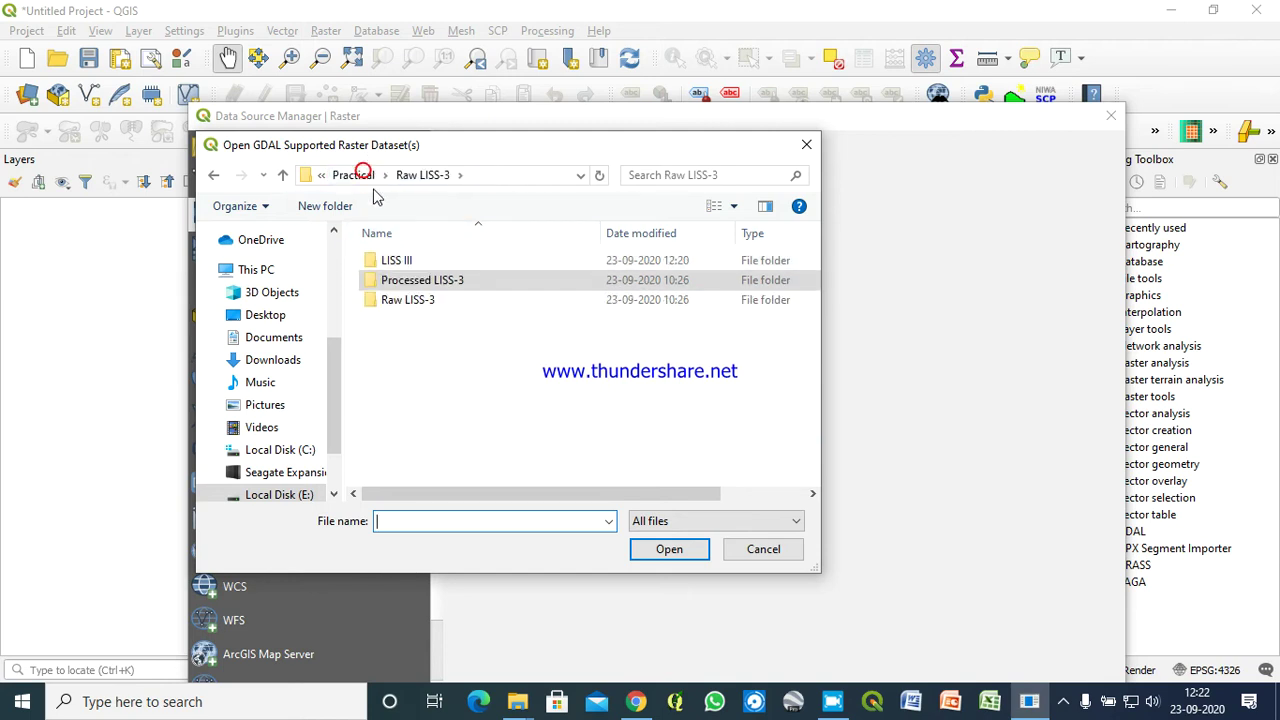
Add the four LISS III band TIFFs (BAND2 G, BAND3 R, BAND4 NIR, BAND5 SWIR) as layers
{"action": "double_click", "coordinate": [406, 262]}
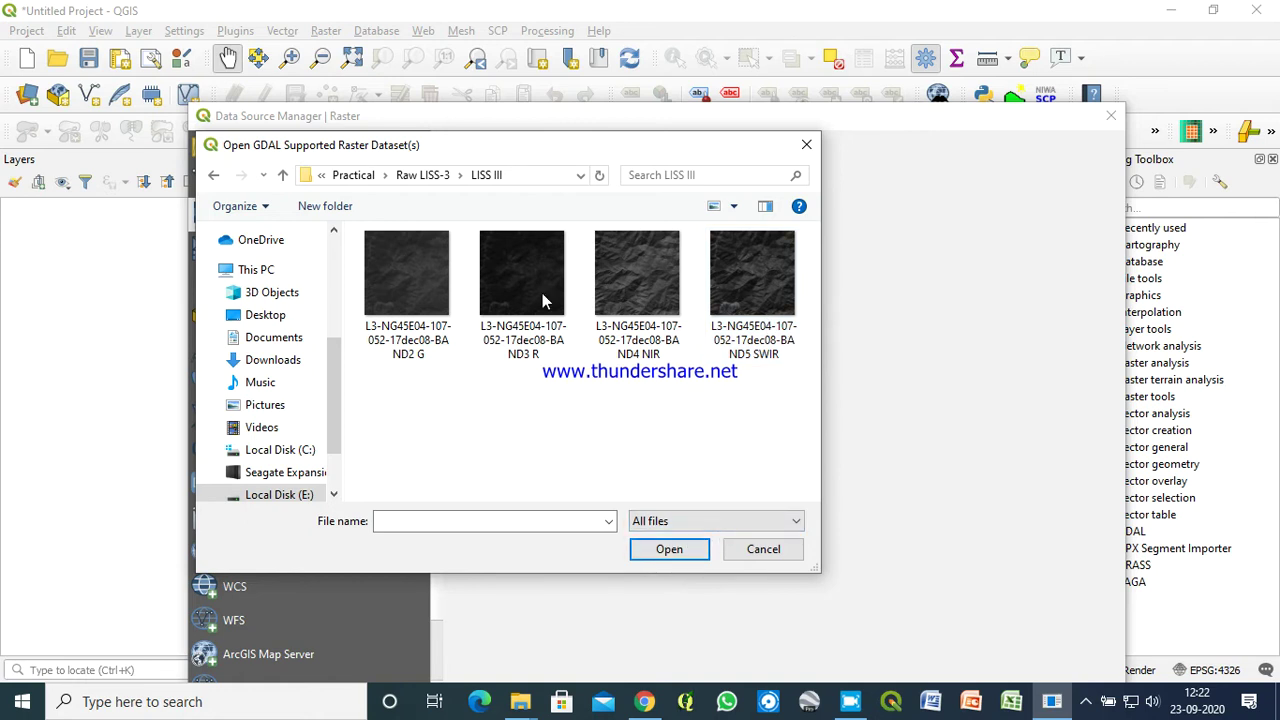
{"action": "left_click_drag", "start_coordinate": [776, 406], "coordinate": [420, 268]}
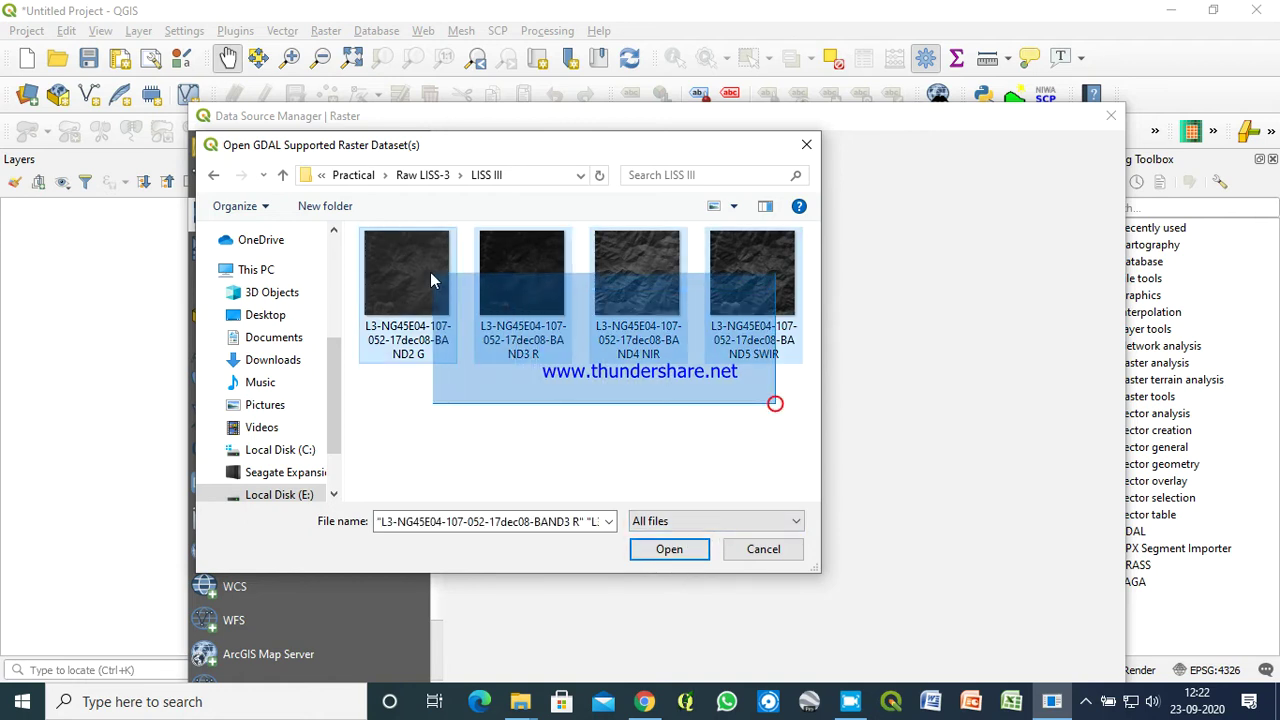
{"action": "left_click", "coordinate": [668, 548]}
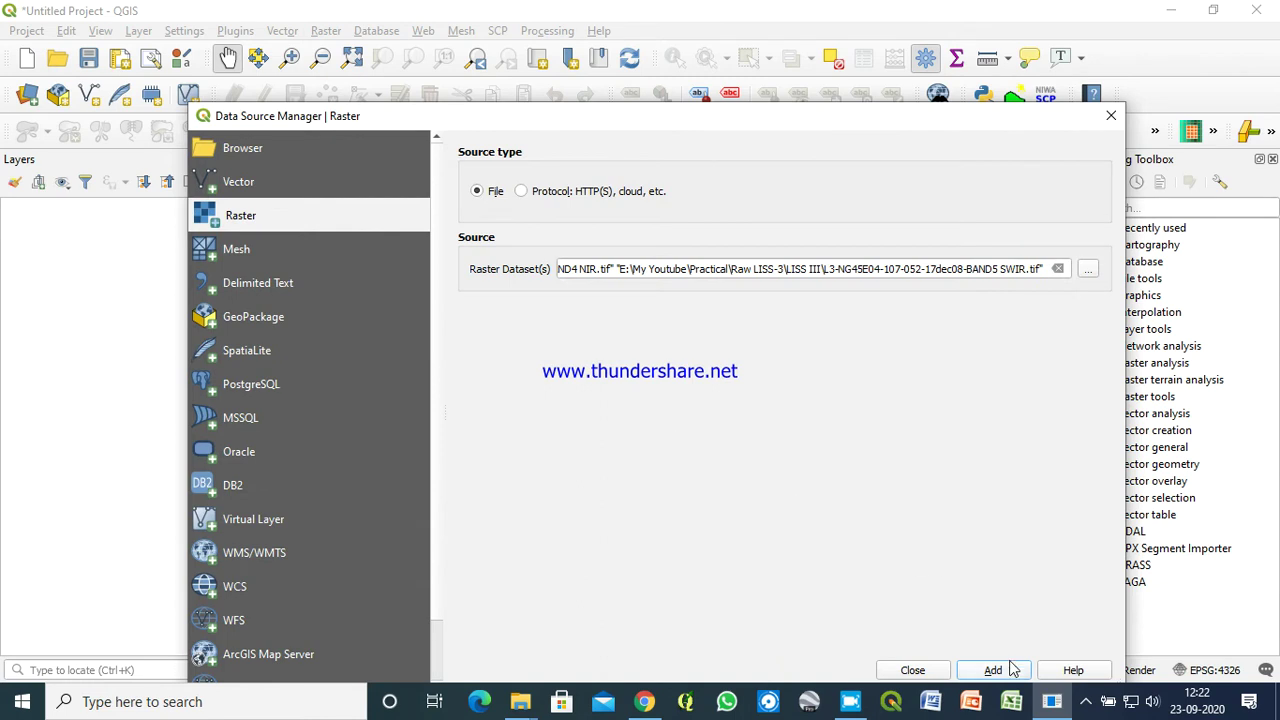
{"action": "left_click", "coordinate": [1012, 672]}
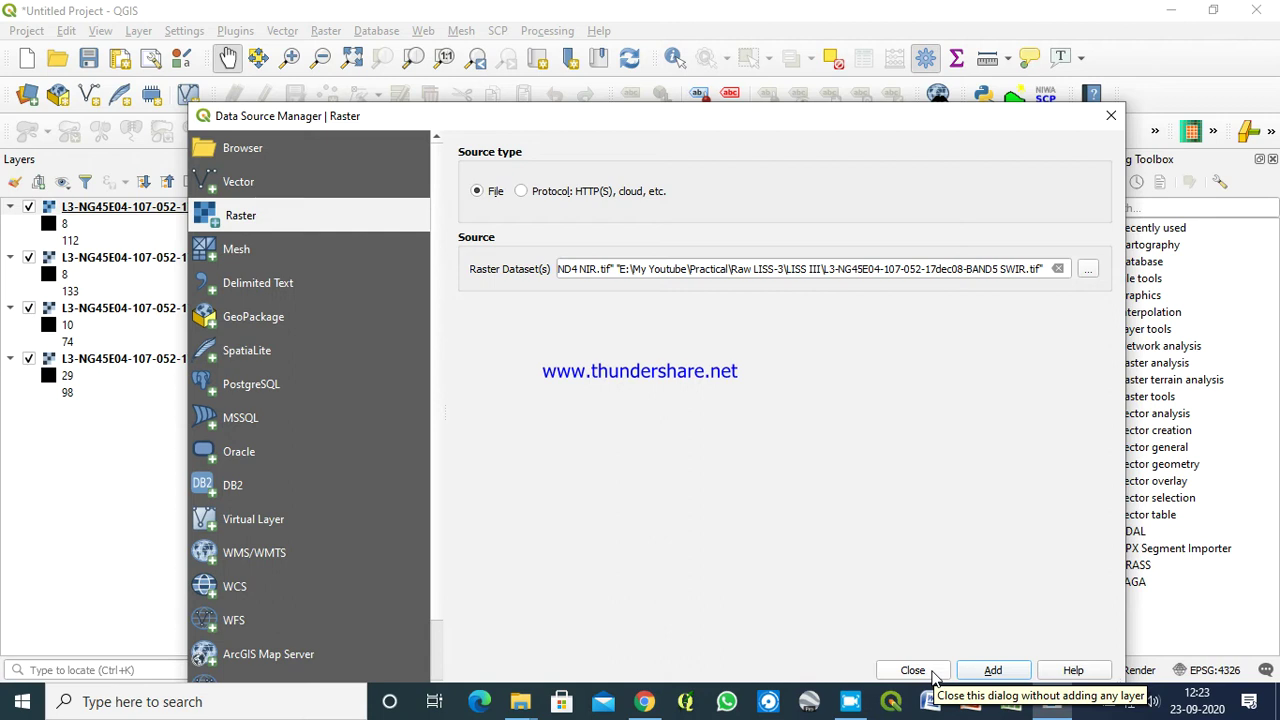
Close the Data Source Manager and open the Raster menu toward Build Virtual Raster
{"action": "left_click", "coordinate": [930, 672]}
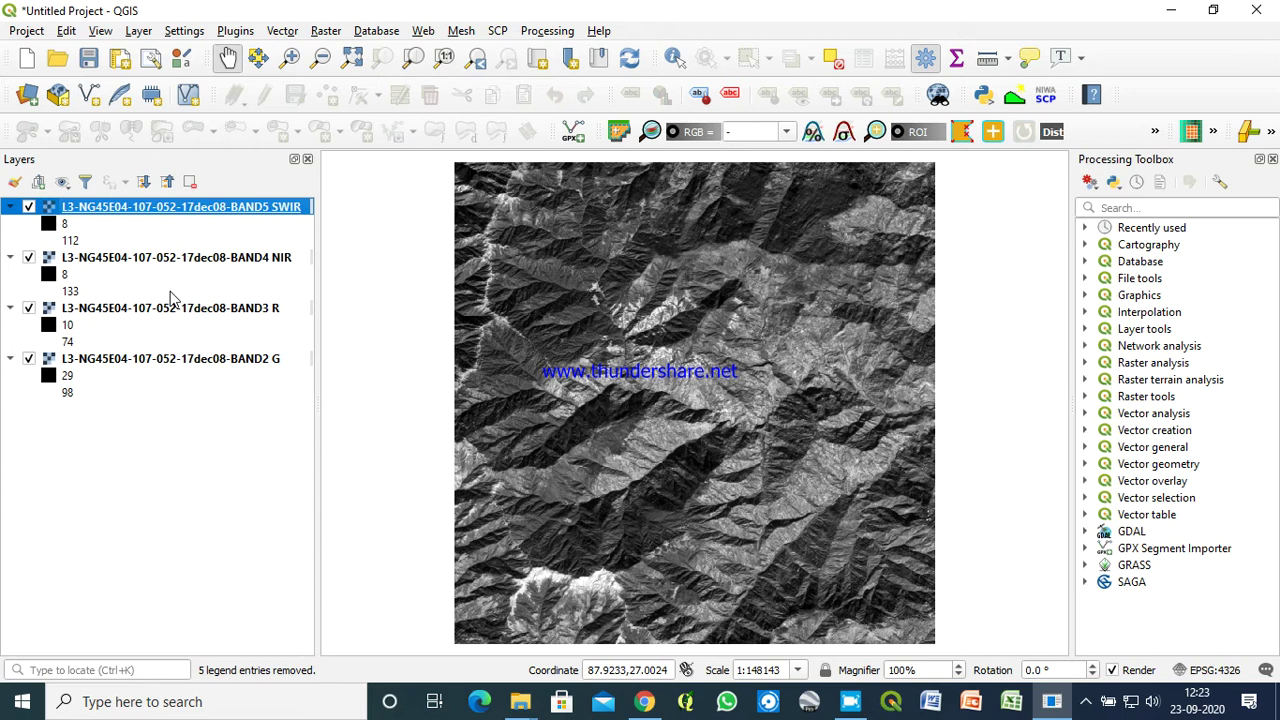
{"action": "left_click", "coordinate": [325, 31]}
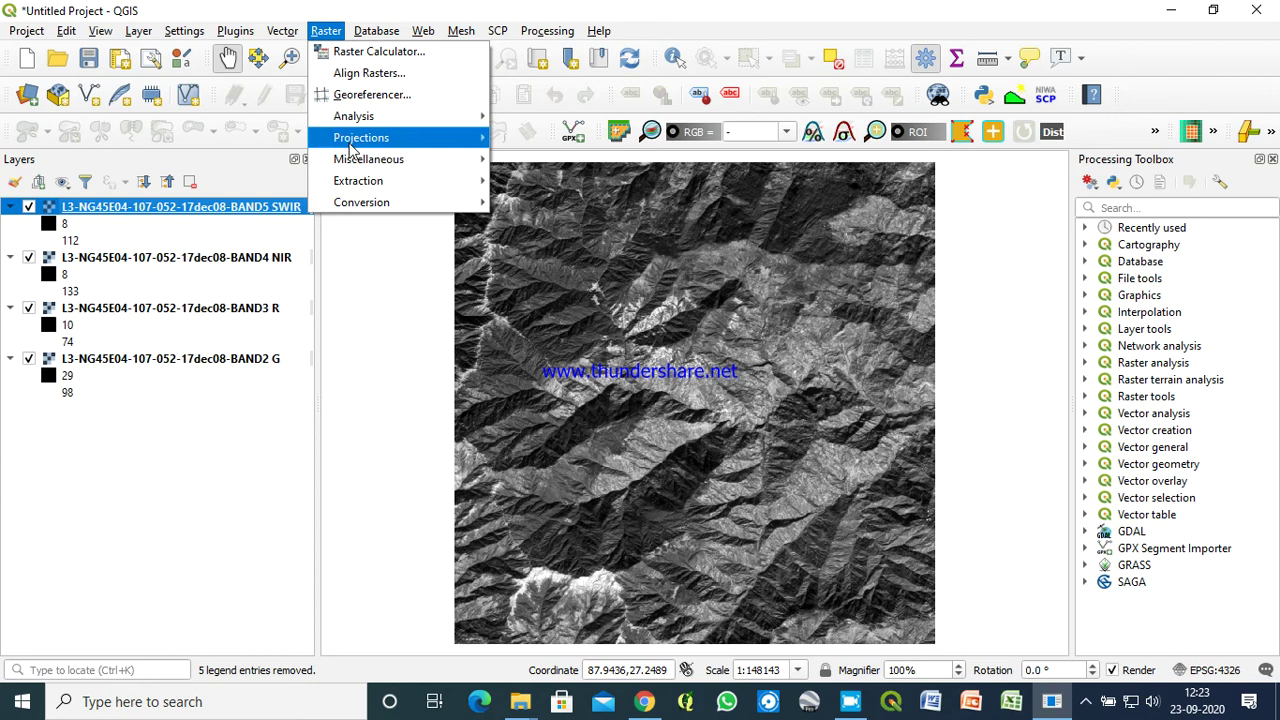
{"action": "mouse_move", "coordinate": [368, 159]}
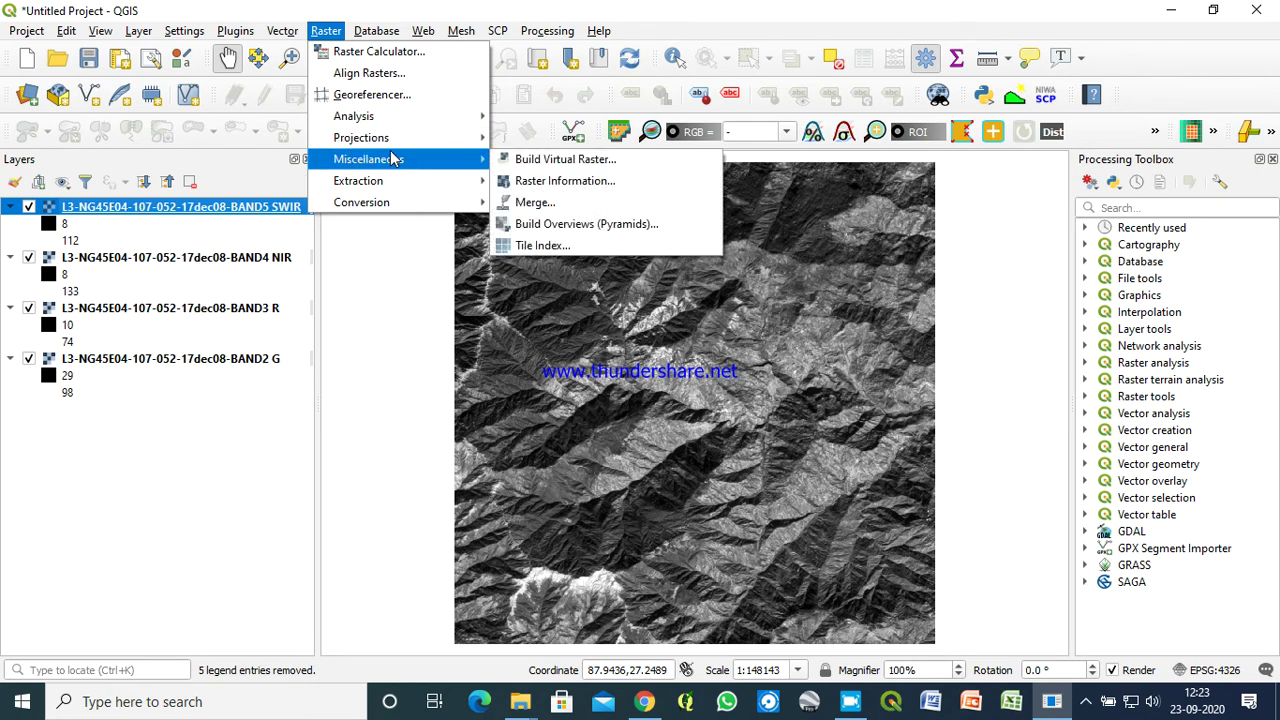
In Build Virtual Raster, use all four band layers as input at Average resolution
{"action": "left_click", "coordinate": [520, 162]}
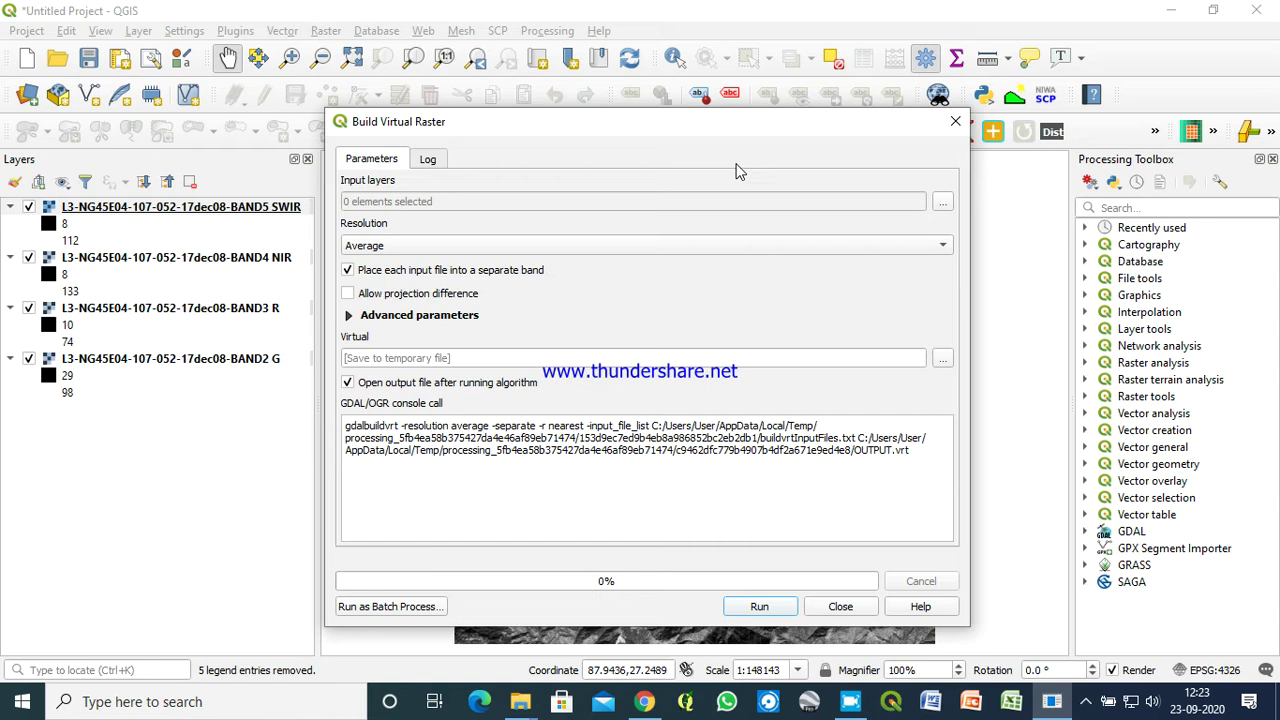
{"action": "left_click", "coordinate": [944, 204]}
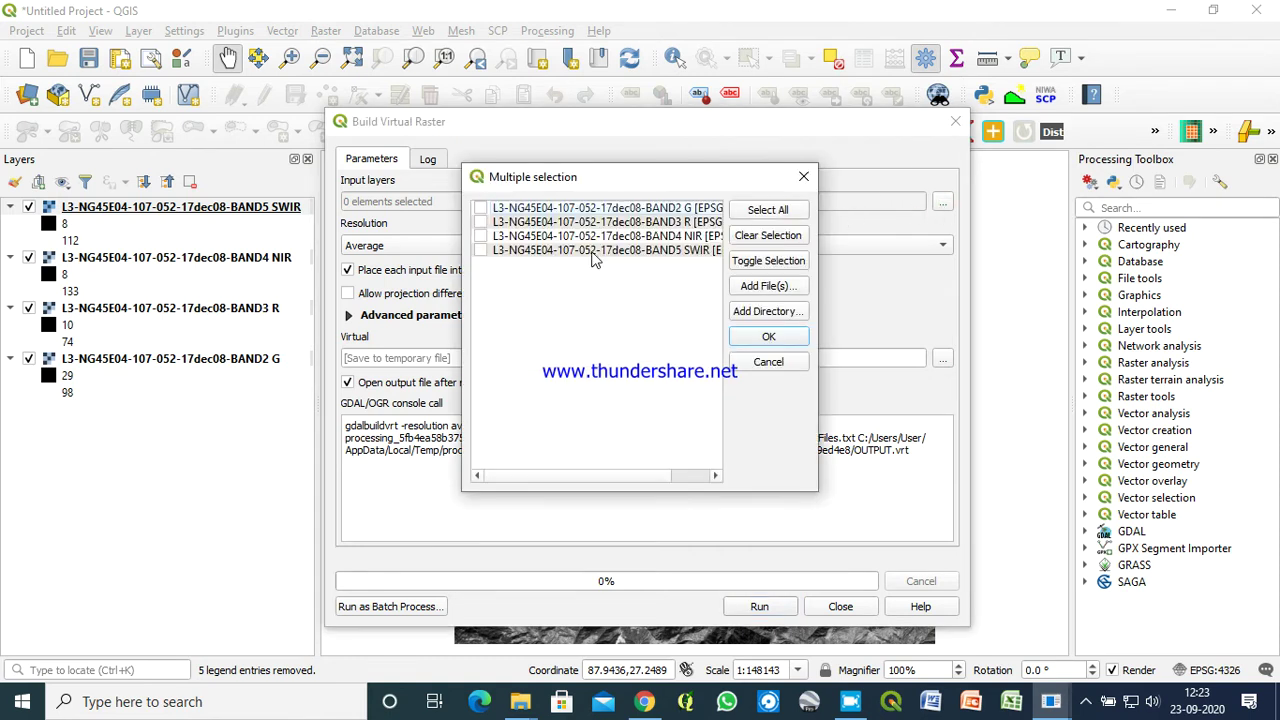
{"action": "left_click", "coordinate": [480, 208]}
{"action": "left_click", "coordinate": [480, 236]}
{"action": "left_click", "coordinate": [768, 337]}
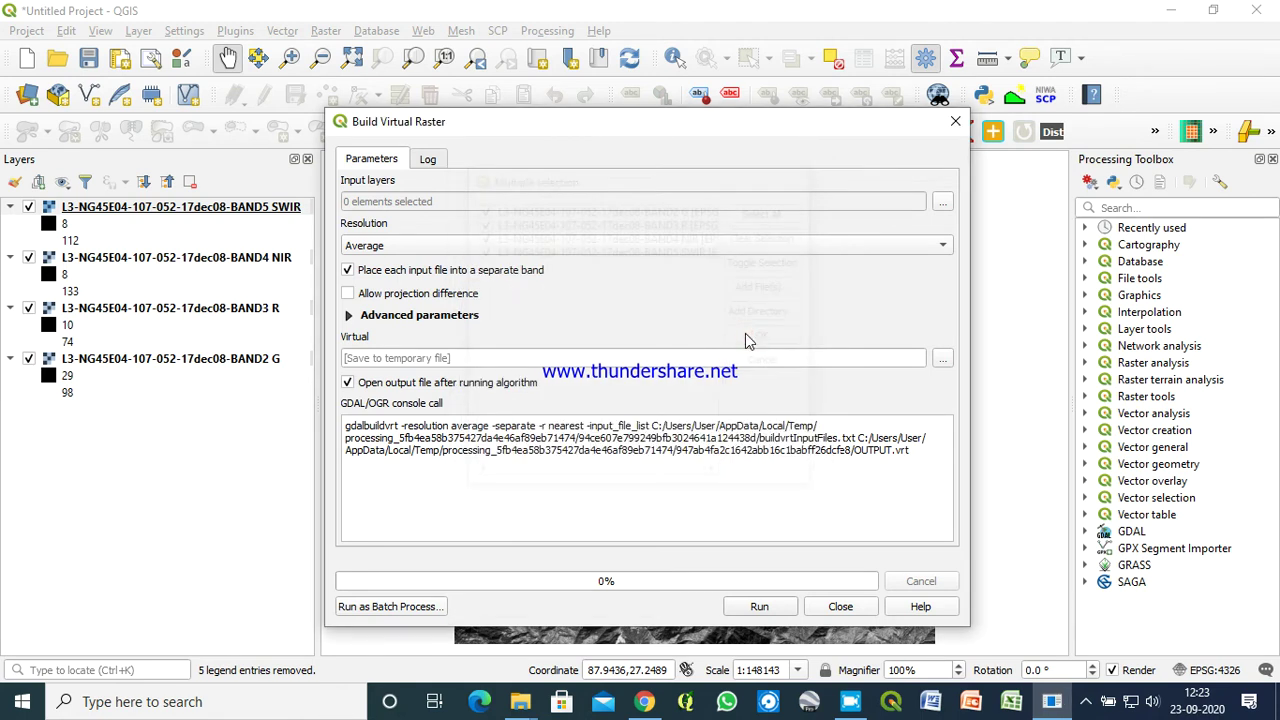
{"action": "left_click", "coordinate": [942, 246]}
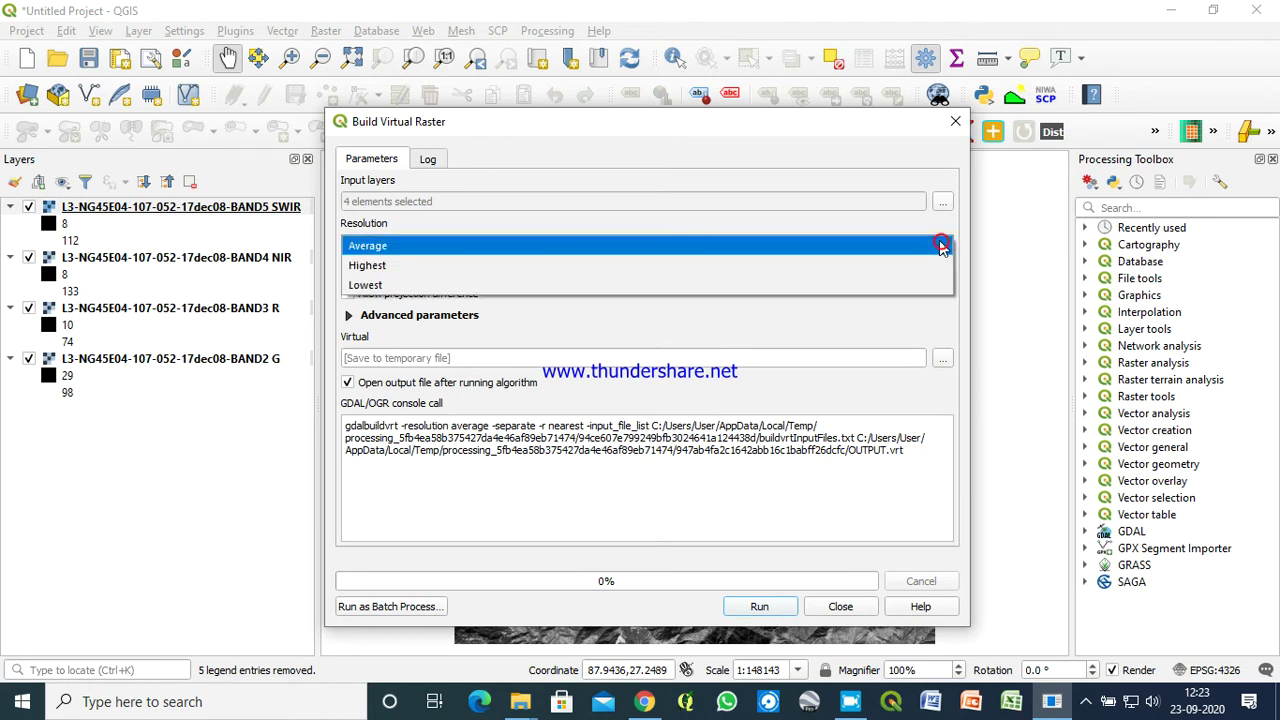
{"action": "left_click", "coordinate": [416, 246]}
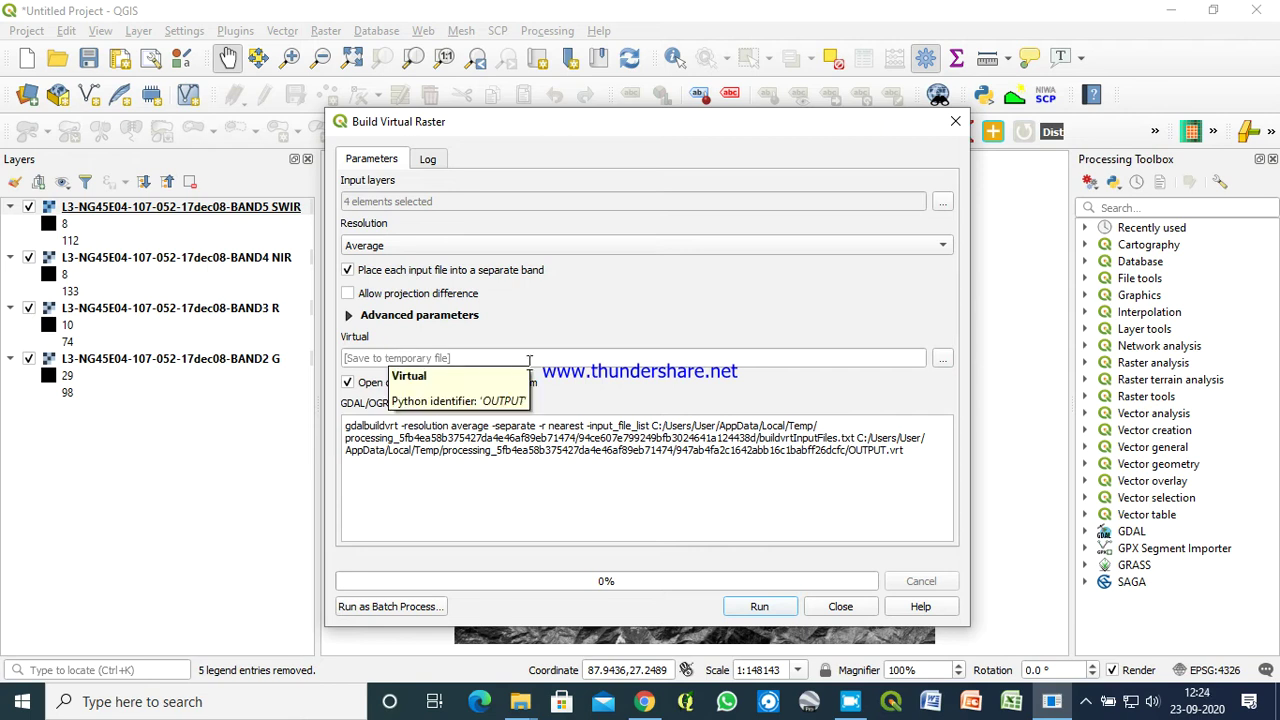
Save the virtual raster output to a file, starting at Local Disk (E:)
{"action": "left_click", "coordinate": [943, 359]}
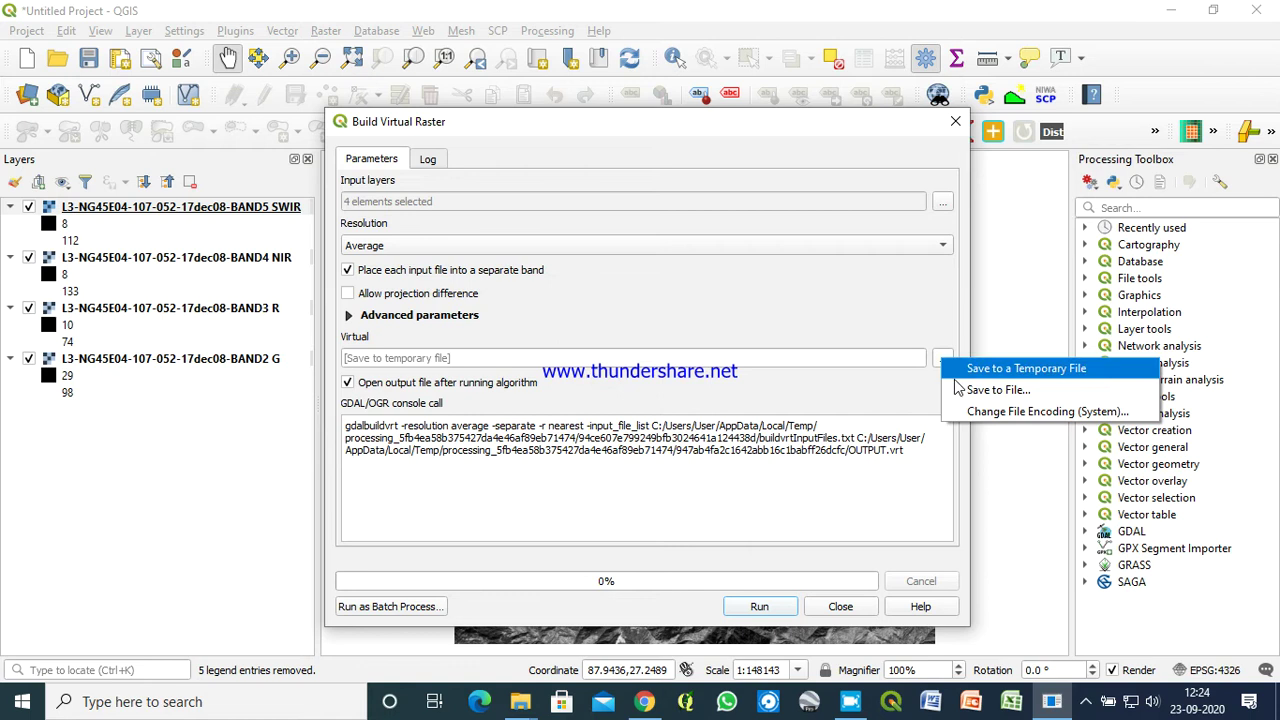
{"action": "left_click", "coordinate": [985, 390]}
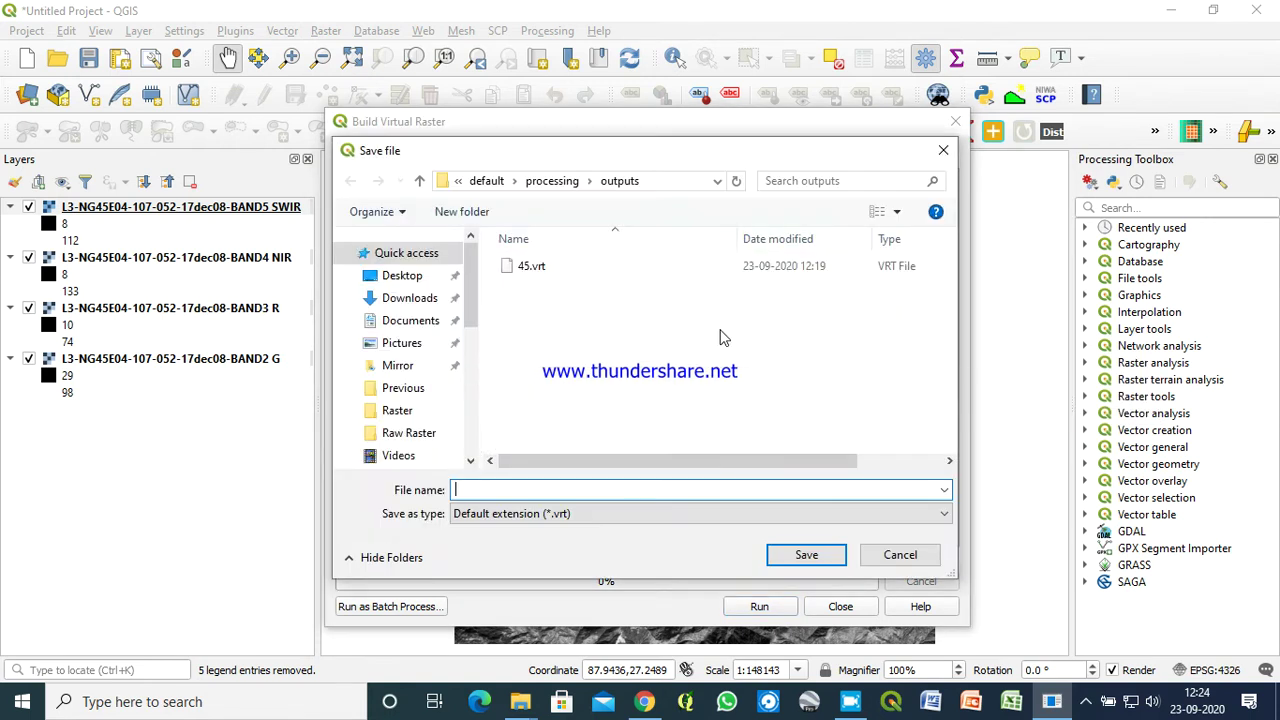
{"action": "left_click_drag", "start_coordinate": [475, 316], "coordinate": [471, 423]}
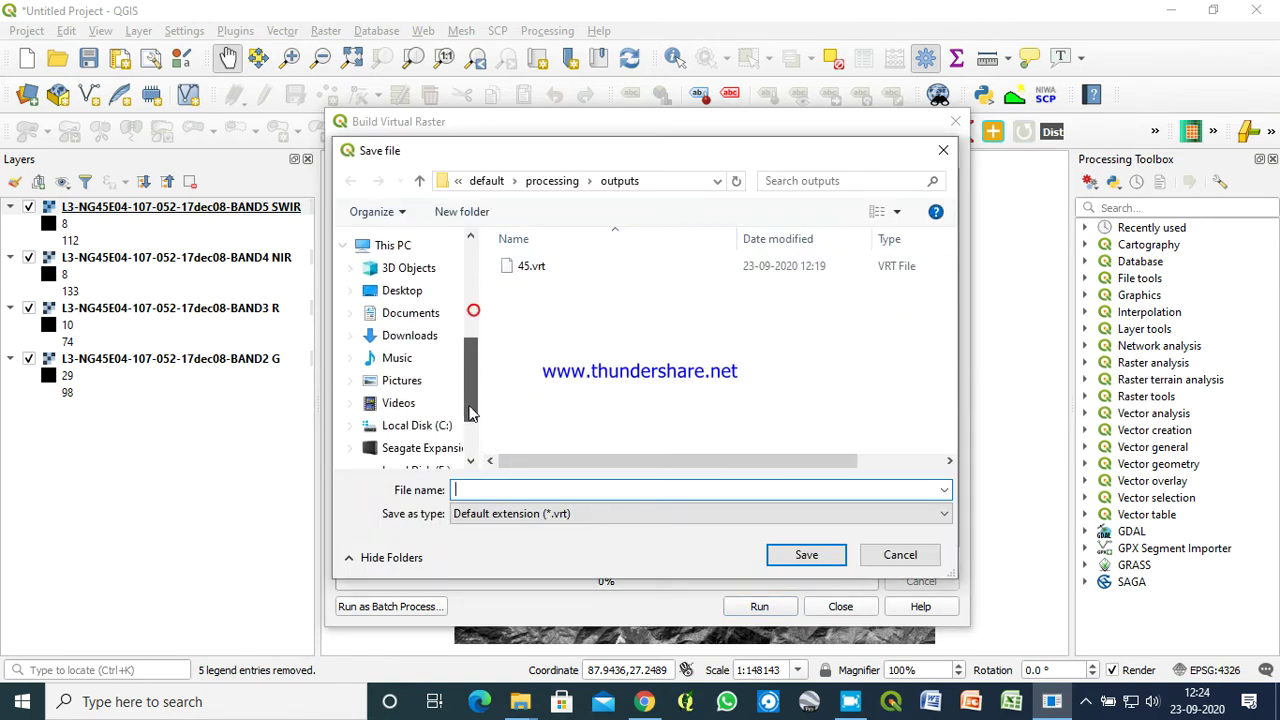
{"action": "left_click", "coordinate": [437, 441]}
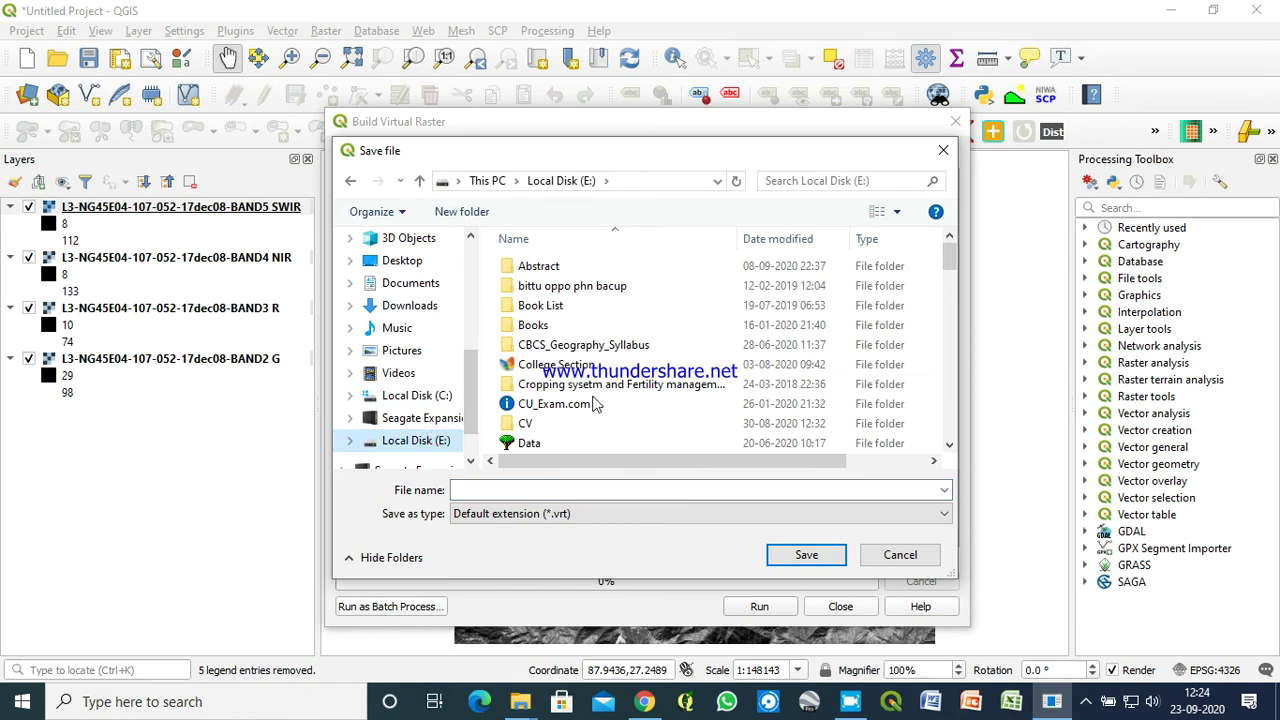
Browse into My Youtube and open the Practical folder
{"action": "scroll", "coordinate": [580, 405], "scroll_direction": "down", "scroll_amount": 4}
{"action": "scroll", "coordinate": [575, 405], "scroll_direction": "down", "scroll_amount": 3}
{"action": "scroll", "coordinate": [570, 403], "scroll_direction": "down", "scroll_amount": 2}
{"action": "scroll", "coordinate": [570, 403], "scroll_direction": "down", "scroll_amount": 2}
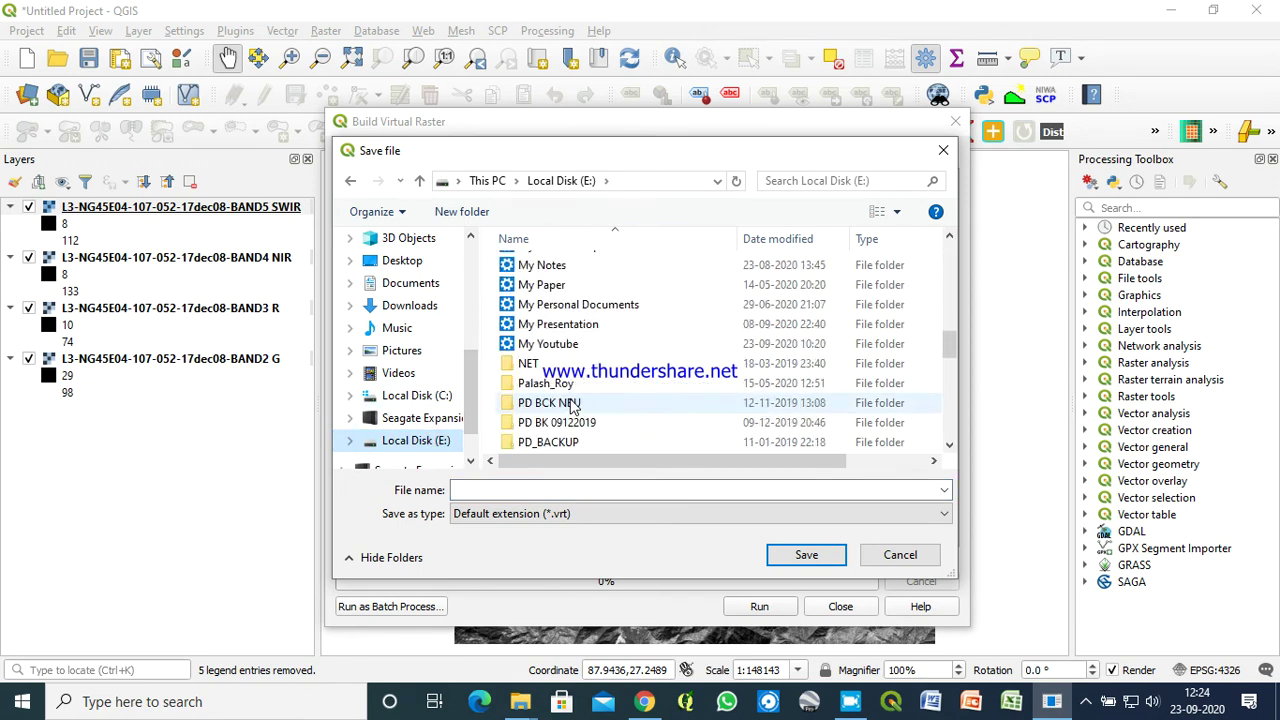
{"action": "double_click", "coordinate": [548, 344]}
{"action": "scroll", "coordinate": [548, 344], "scroll_direction": "down", "scroll_amount": 1}
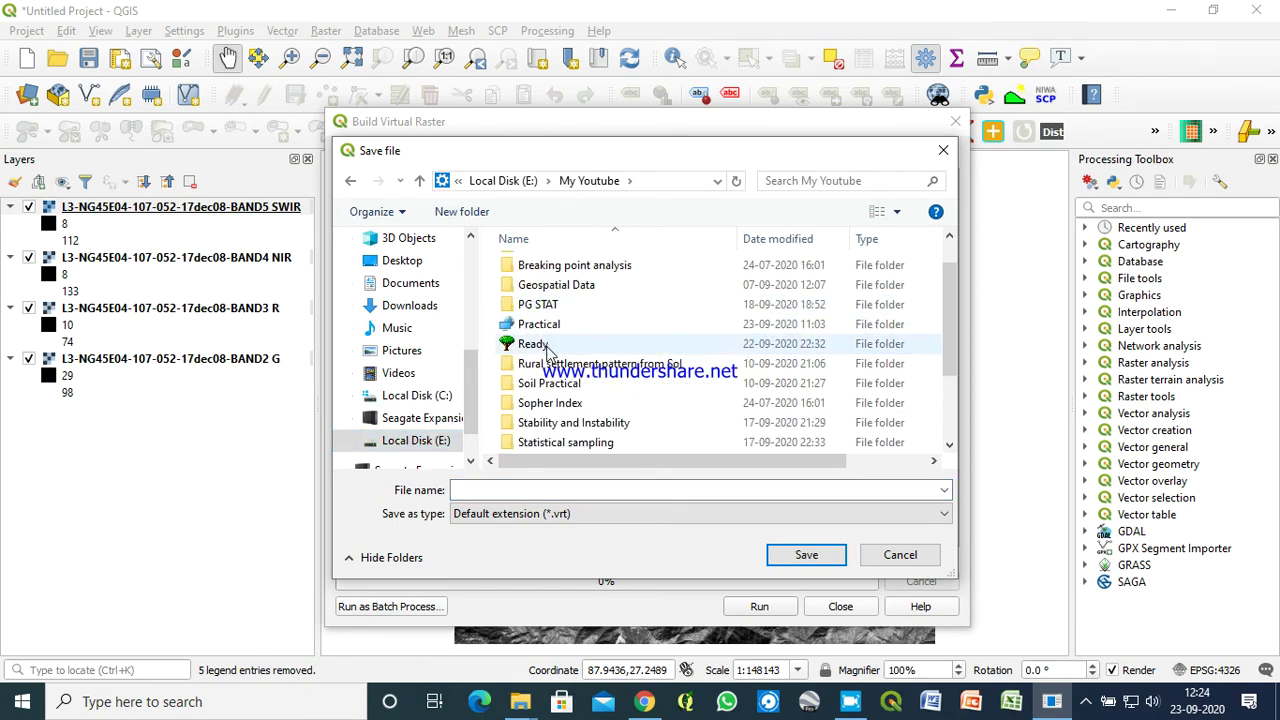
{"action": "left_click", "coordinate": [541, 325]}
{"action": "double_click", "coordinate": [541, 326]}
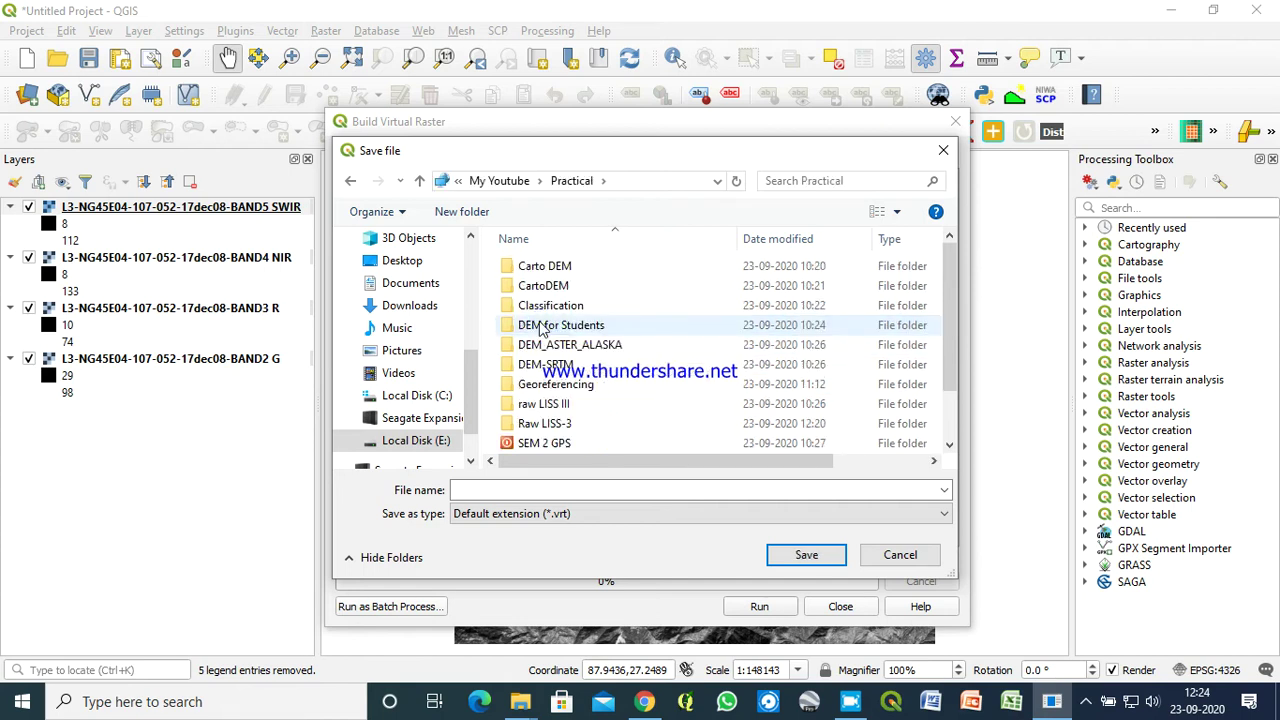
{"action": "scroll", "coordinate": [541, 328], "scroll_direction": "down", "scroll_amount": 1}
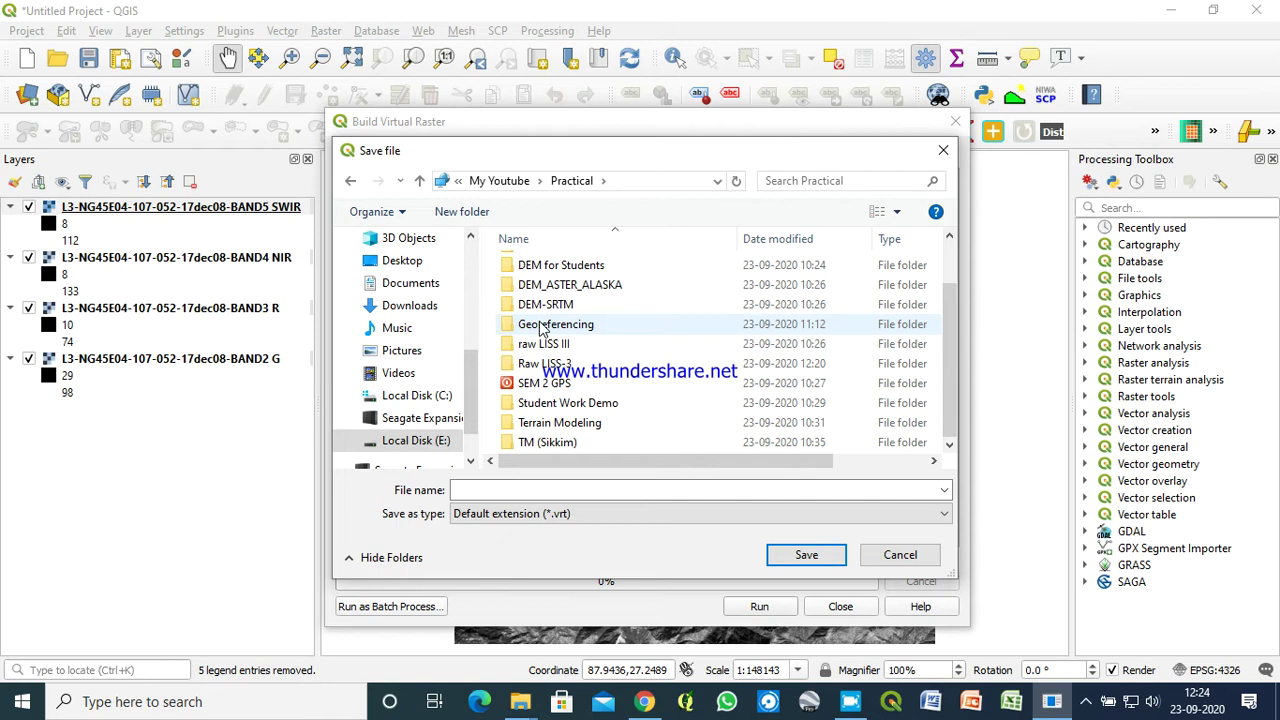
{"action": "scroll", "coordinate": [541, 328], "scroll_direction": "up", "scroll_amount": 1}
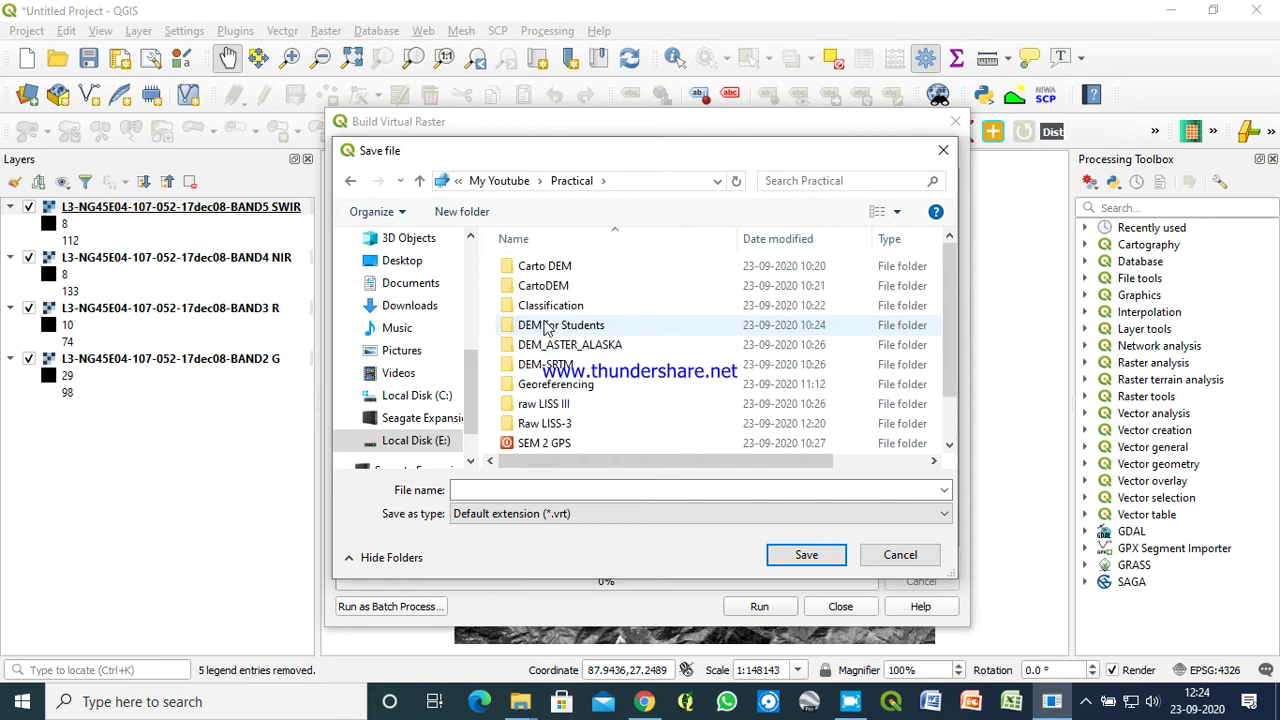
Create a folder named 'Layer stack FCC LISS III' in Practical and open it
{"action": "right_click", "coordinate": [650, 262]}
{"action": "mouse_move", "coordinate": [740, 453]}
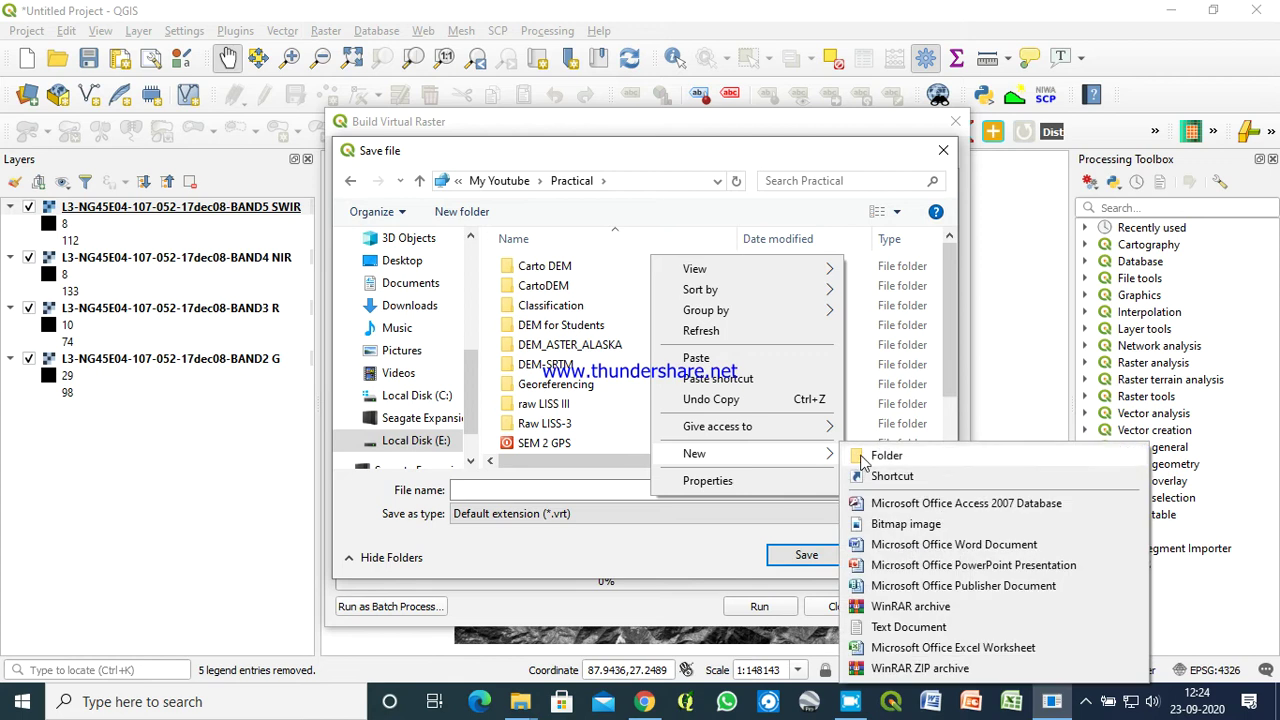
{"action": "left_click", "coordinate": [862, 457]}
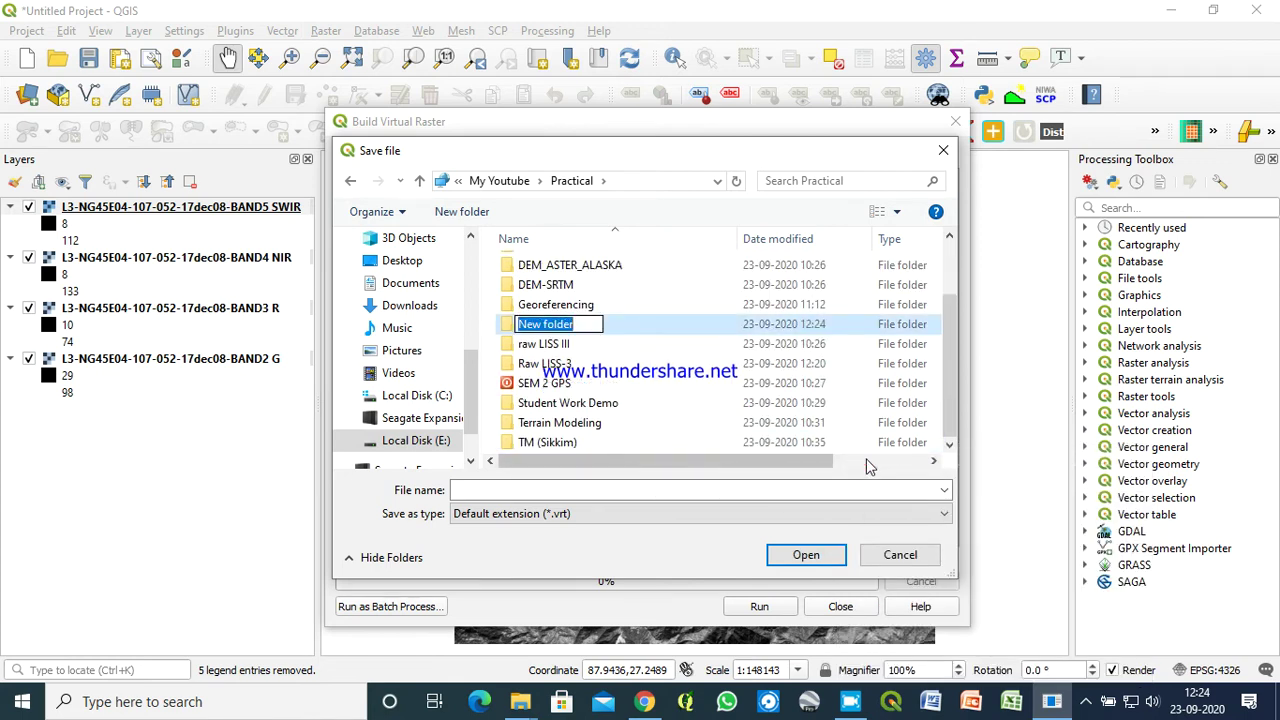
{"action": "type", "text": "lAYER"}
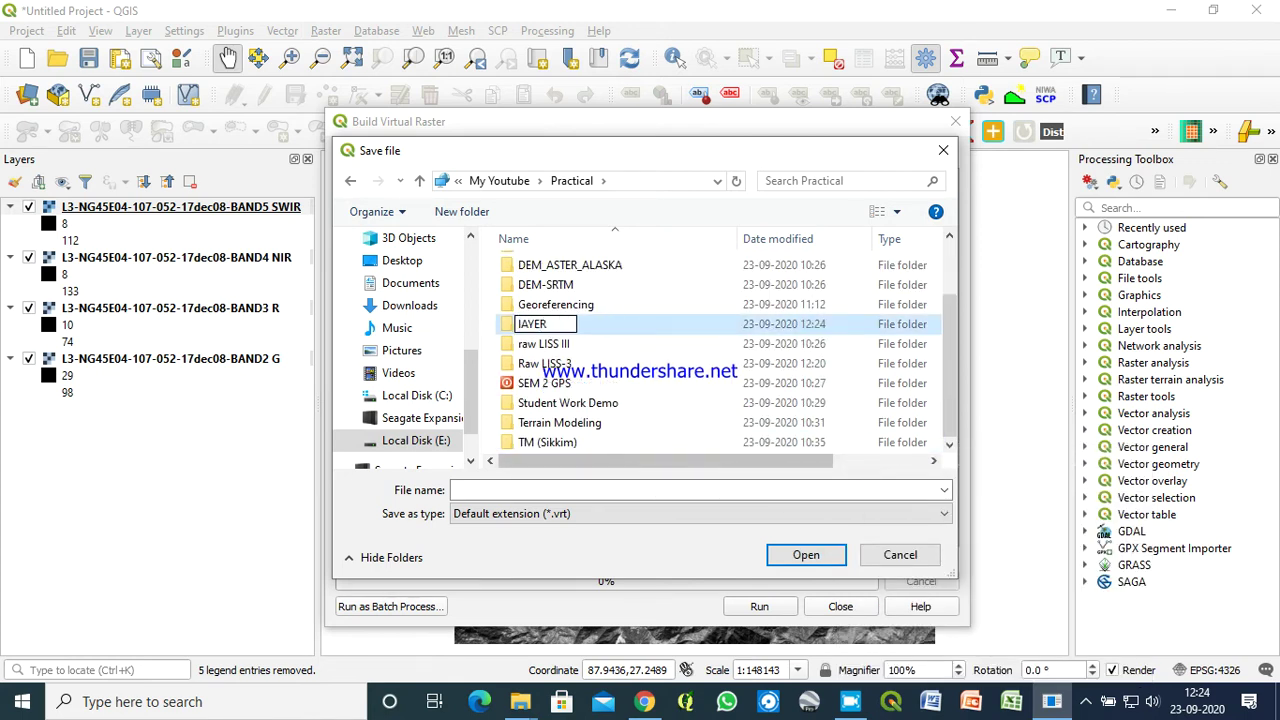
{"action": "key", "text": "BackSpace"}
{"action": "key", "text": "BackSpace"}
{"action": "key", "text": "BackSpace"}
{"action": "key", "text": "BackSpace"}
{"action": "key", "text": "BackSpace"}
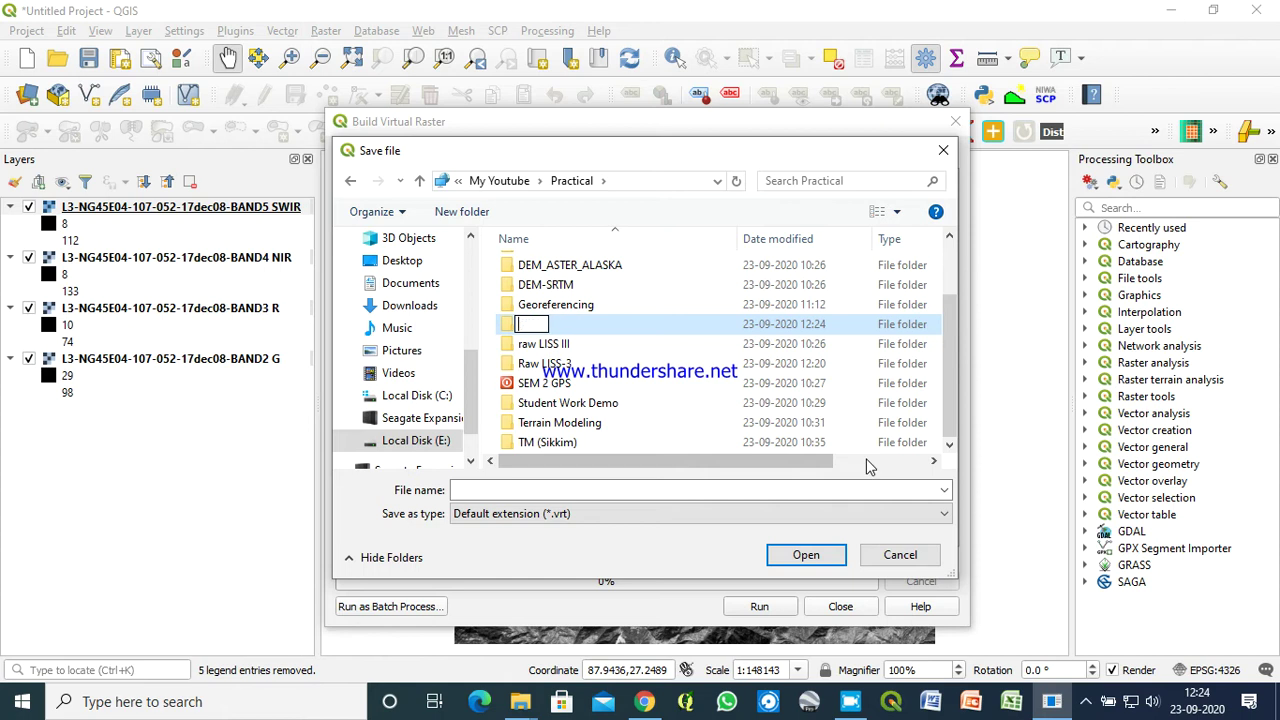
{"action": "type", "text": "Layer "}
{"action": "type", "text": "stac"}
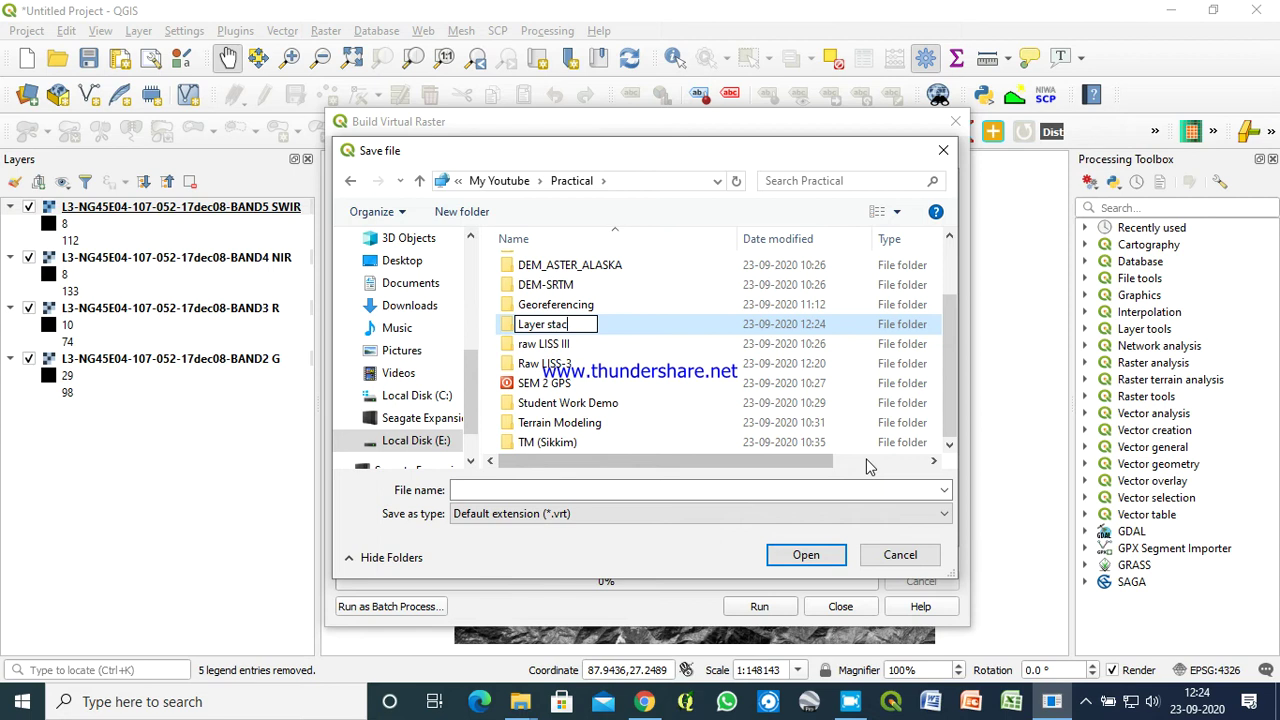
{"action": "type", "text": "k"}
{"action": "type", "text": " FCC L"}
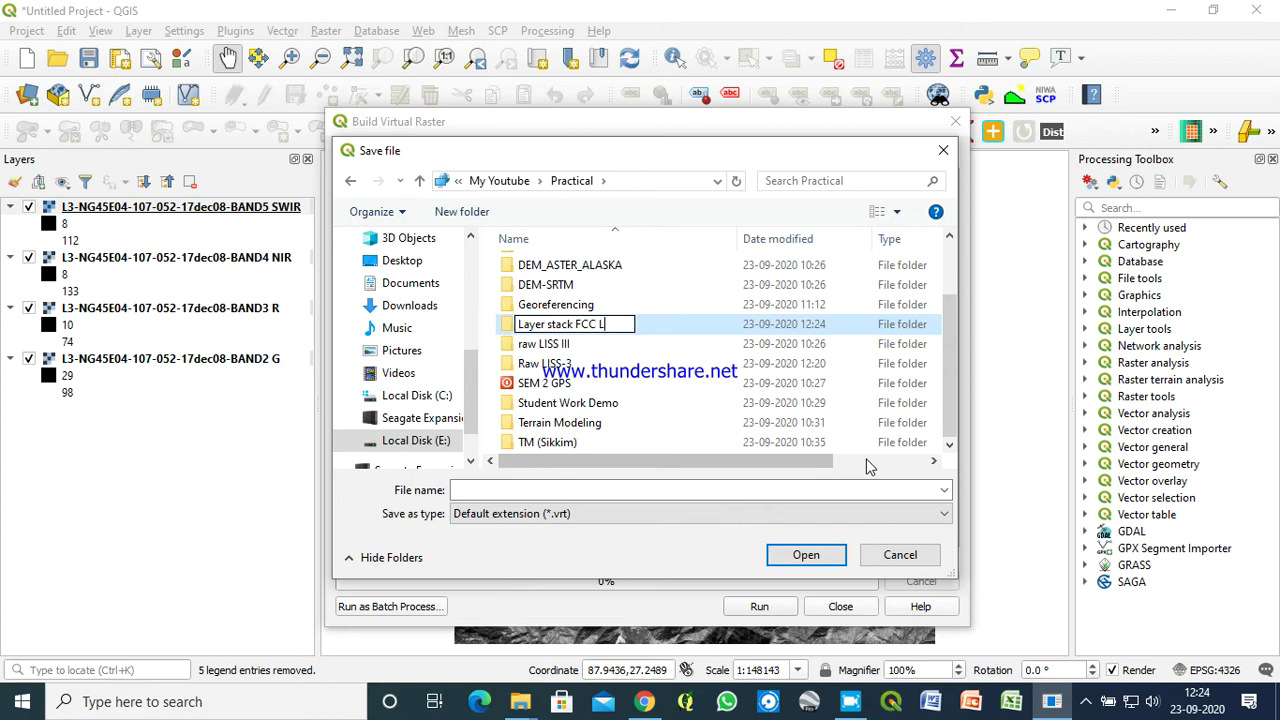
{"action": "type", "text": "ISS "}
{"action": "type", "text": "III"}
{"action": "key", "text": "Return"}
Save the output as 'Layer stacking and preparation FCC from LISS III'
{"action": "left_click", "coordinate": [686, 486]}
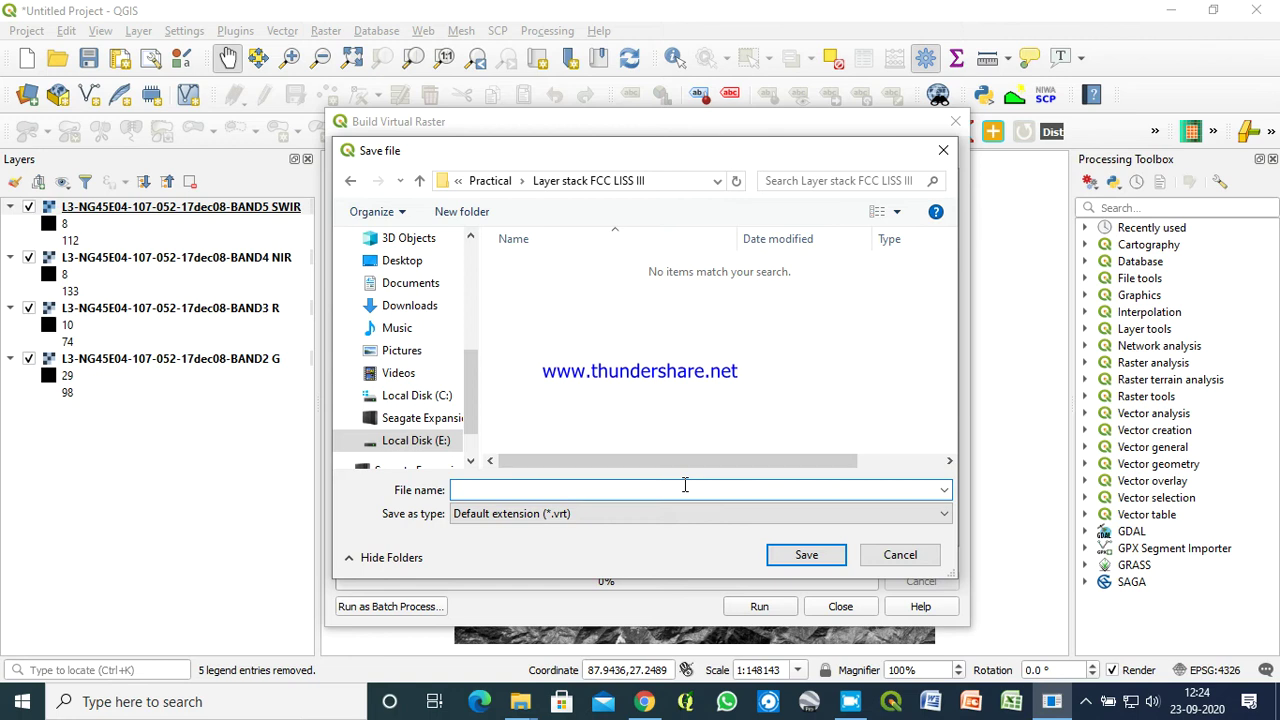
{"action": "type", "text": "ld"}
{"action": "key", "text": "BackSpace"}
{"action": "key", "text": "BackSpace"}
{"action": "type", "text": "La"}
{"action": "type", "text": "yer stac"}
{"action": "type", "text": "king and "}
{"action": "type", "text": "pre"}
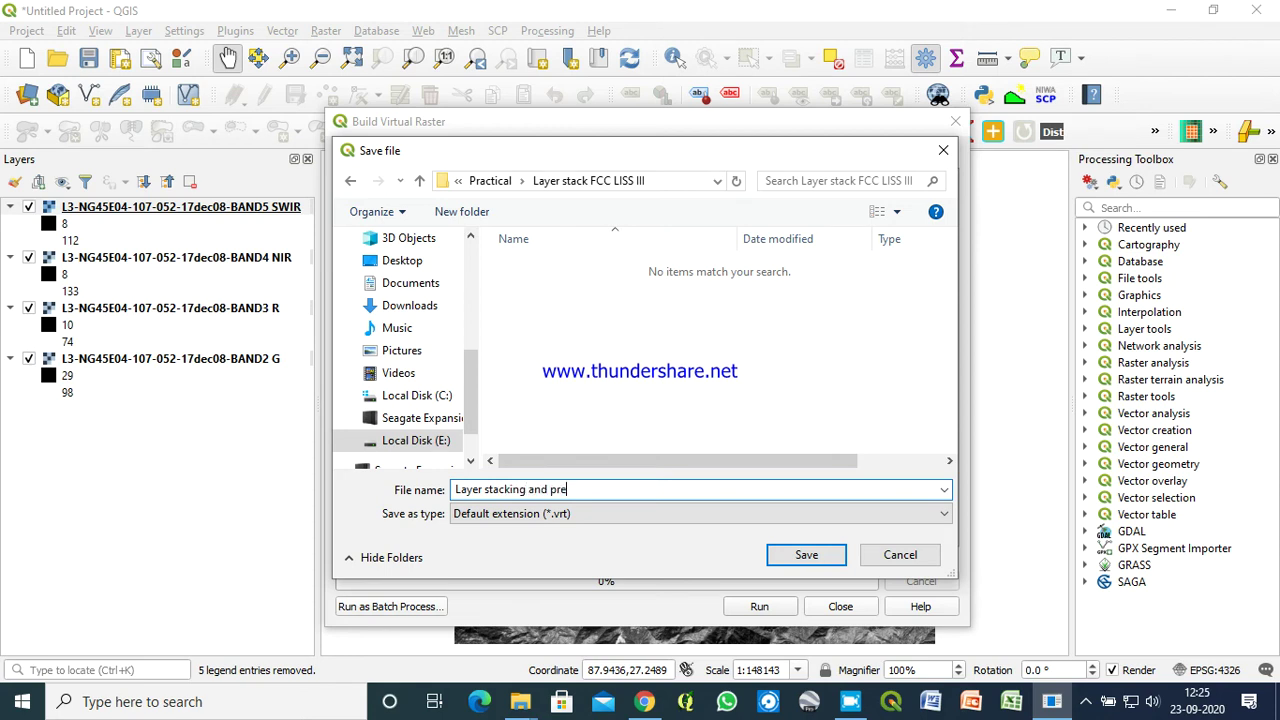
{"action": "type", "text": "paration "}
{"action": "type", "text": "F"}
{"action": "type", "text": "CC fro"}
{"action": "type", "text": "m LISS "}
{"action": "type", "text": "III"}
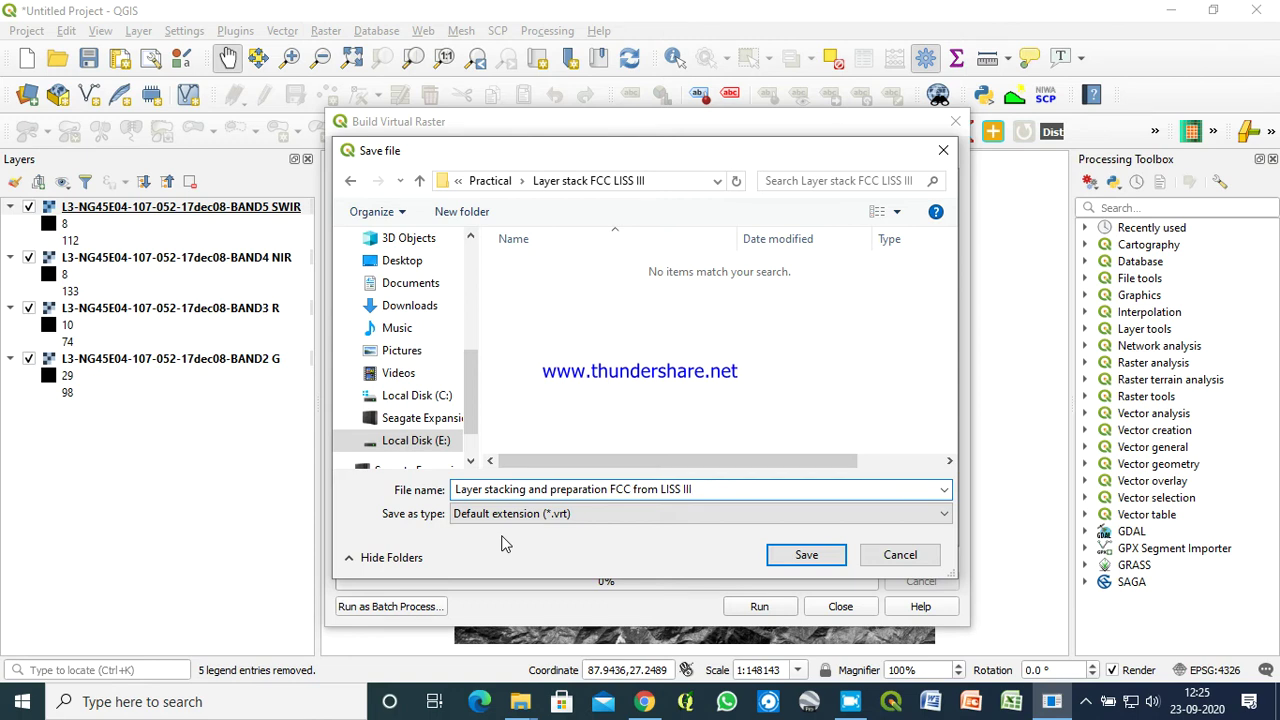
{"action": "left_click", "coordinate": [792, 557]}
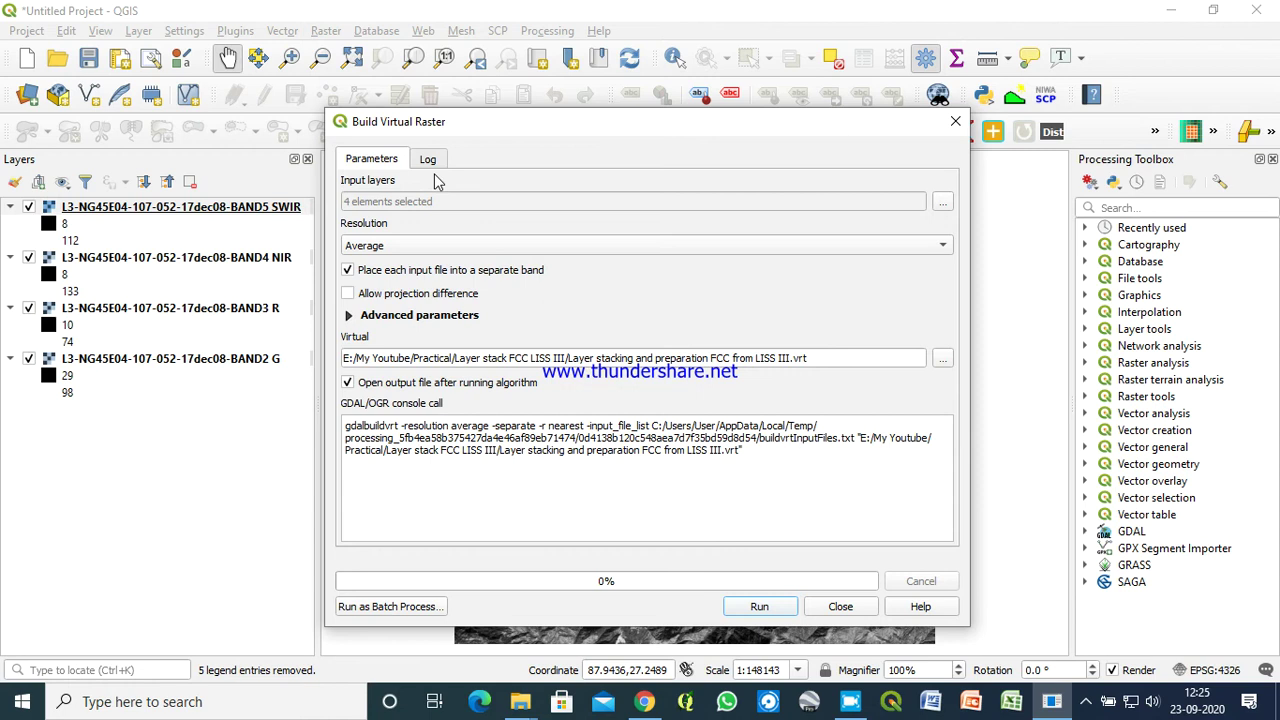
Build the virtual raster, then hide the BAND5, BAND4, BAND3 and BAND2 layers
{"action": "left_click", "coordinate": [760, 607]}
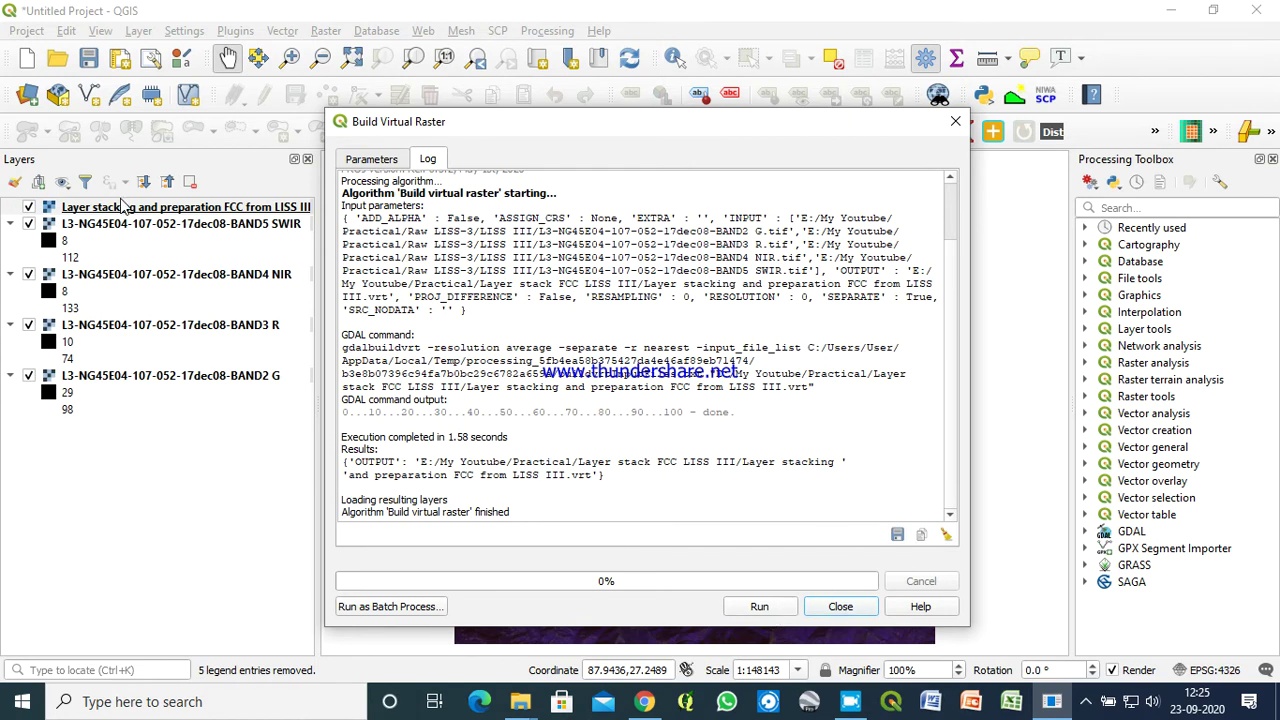
{"action": "left_click", "coordinate": [840, 607]}
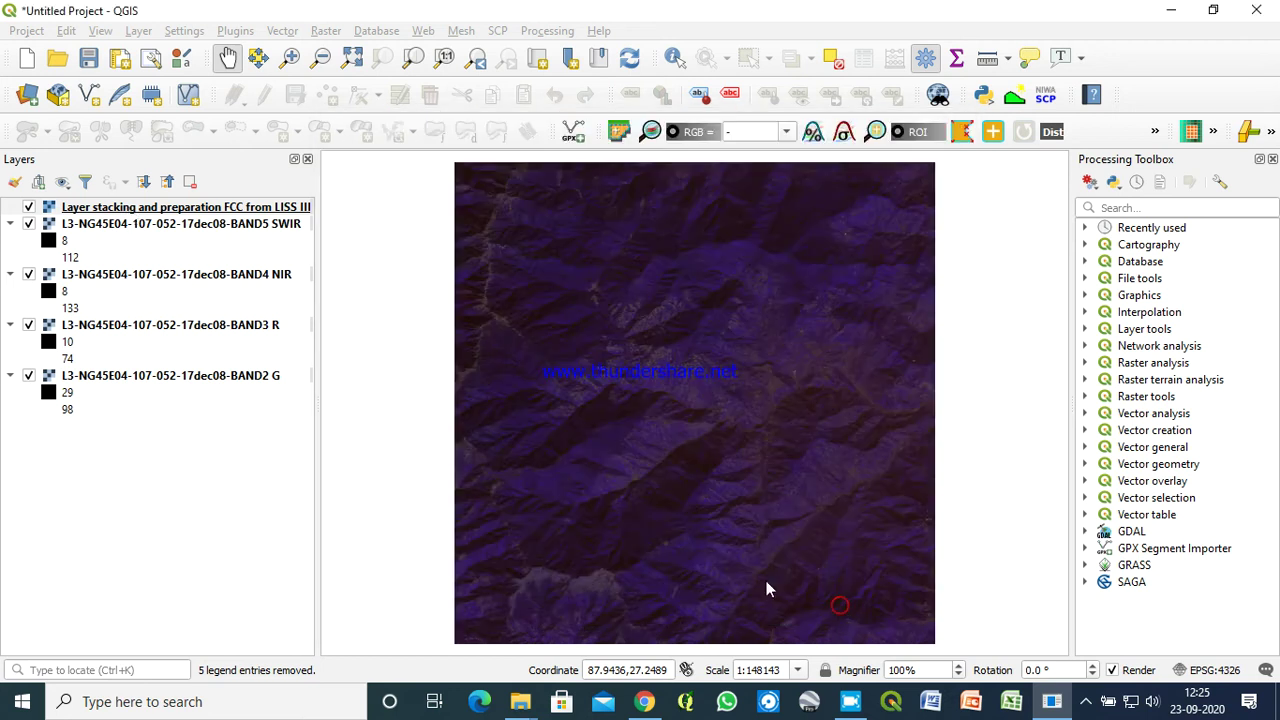
{"action": "left_click", "coordinate": [29, 224]}
{"action": "left_click", "coordinate": [29, 274]}
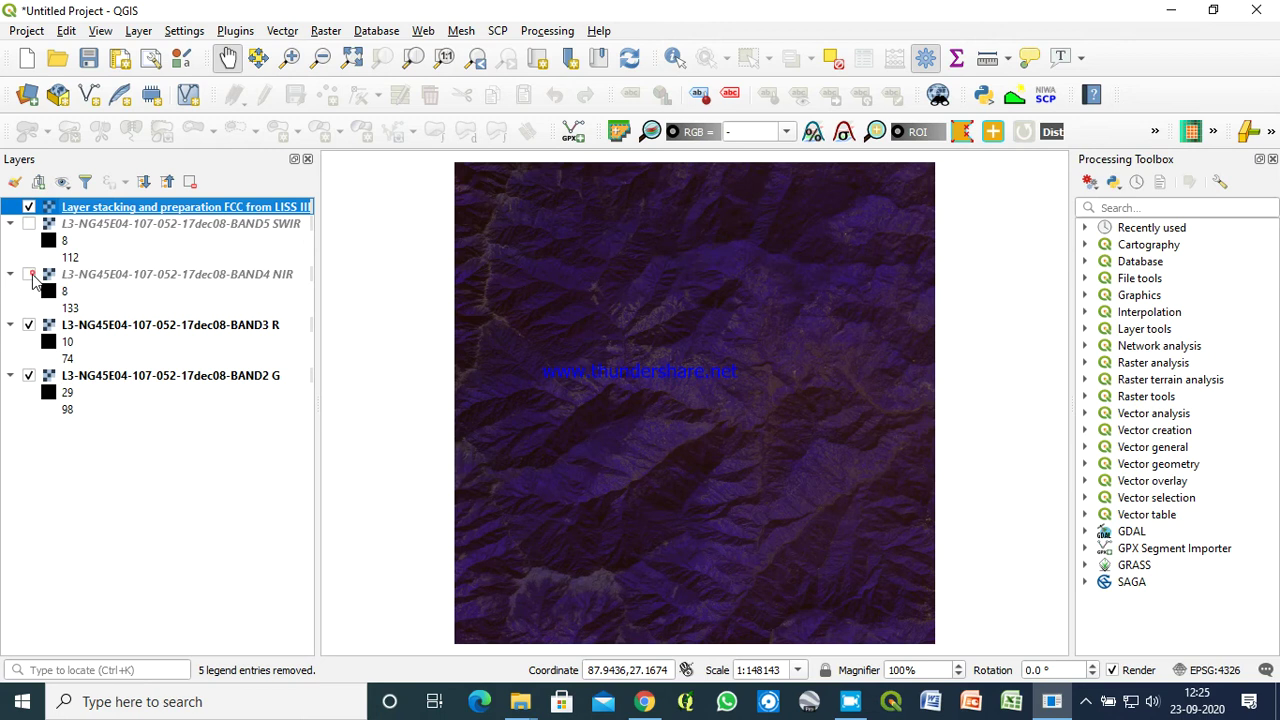
{"action": "left_click", "coordinate": [29, 325]}
{"action": "left_click", "coordinate": [29, 375]}
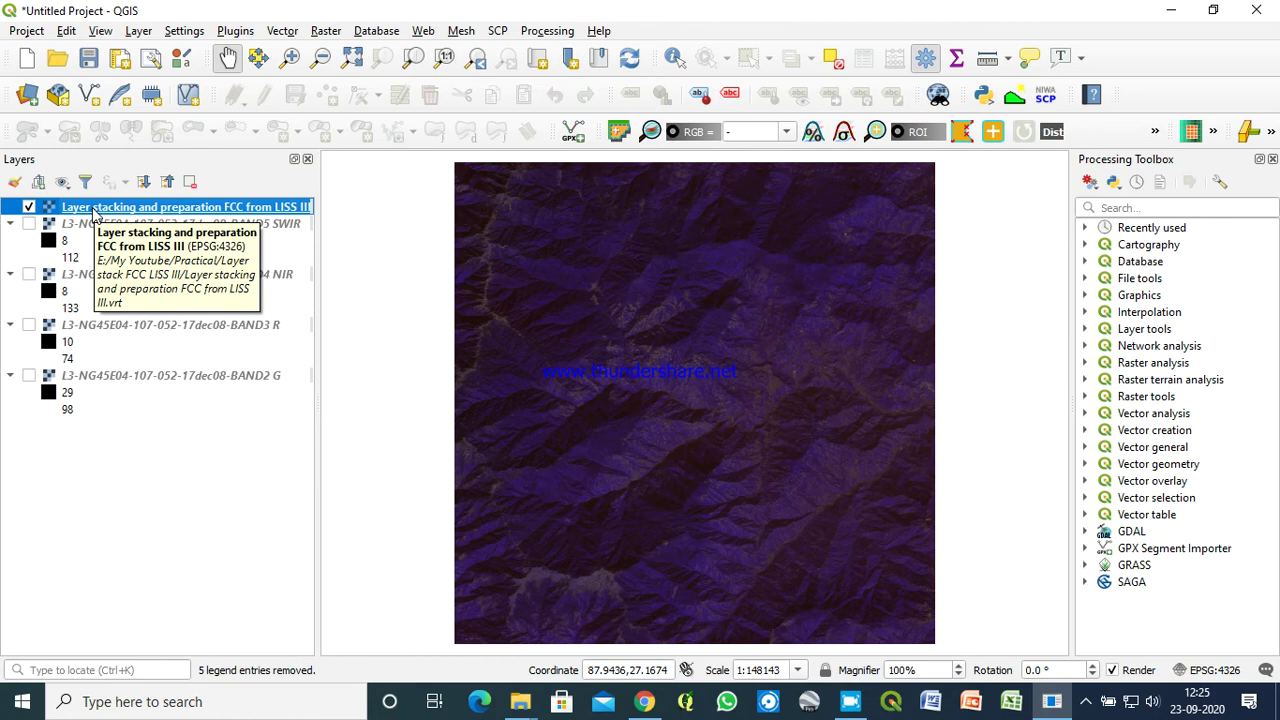
Bring up the stacked layer's context menu to reach its Properties
{"action": "right_click", "coordinate": [95, 212]}
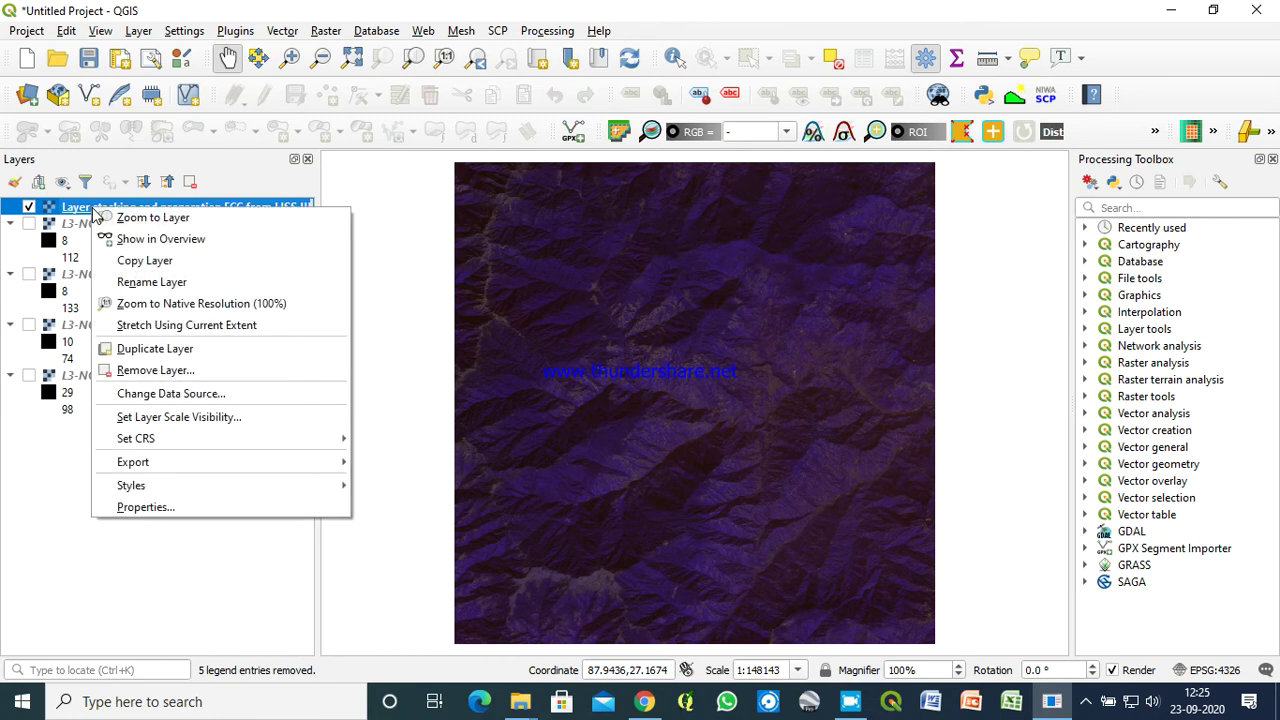
{"action": "left_click", "coordinate": [125, 218]}
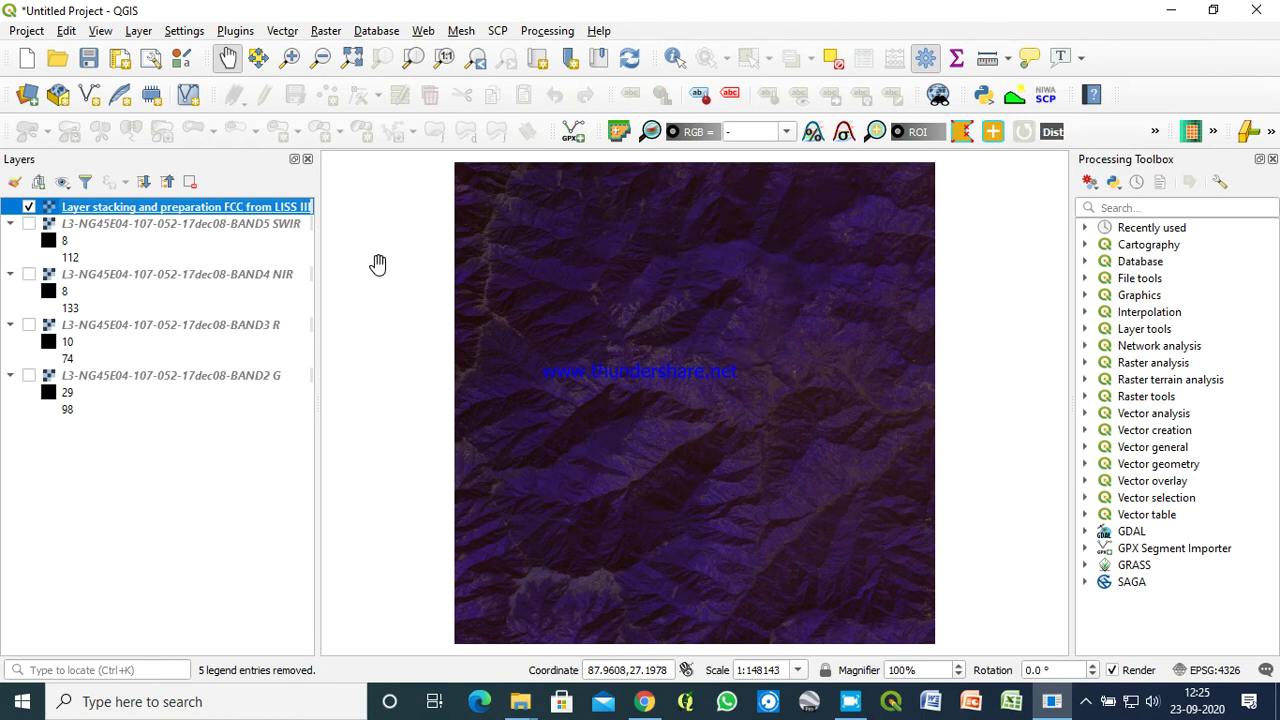
{"action": "right_click", "coordinate": [264, 213]}
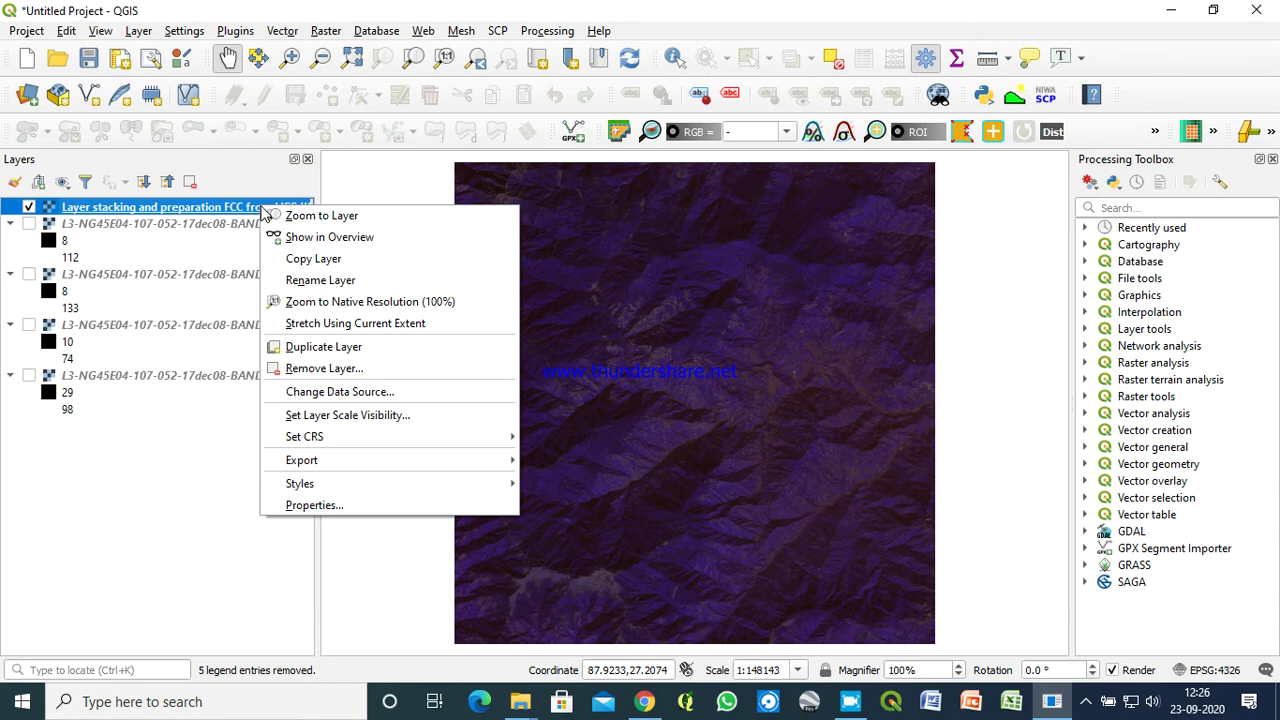
In the stacked layer's Symbology, keep bands 1, 2, 3 as red, green, blue and apply
{"action": "left_click", "coordinate": [363, 501]}
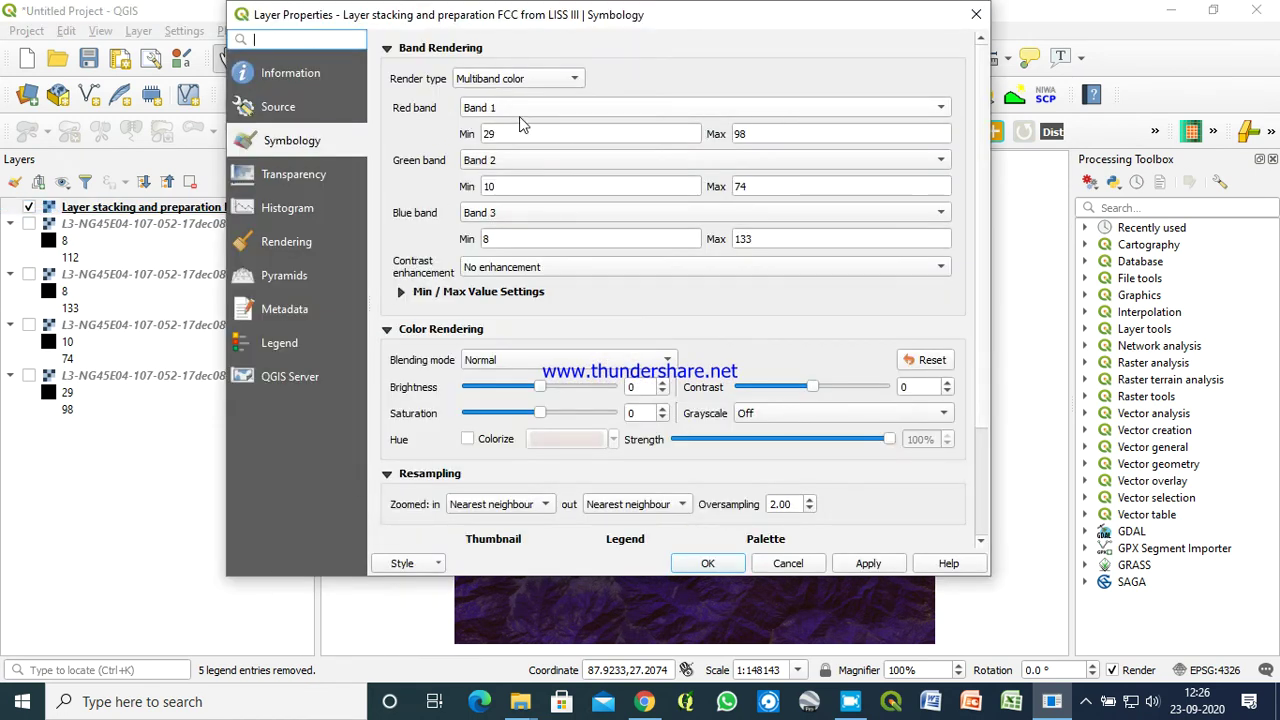
{"action": "left_click", "coordinate": [940, 108]}
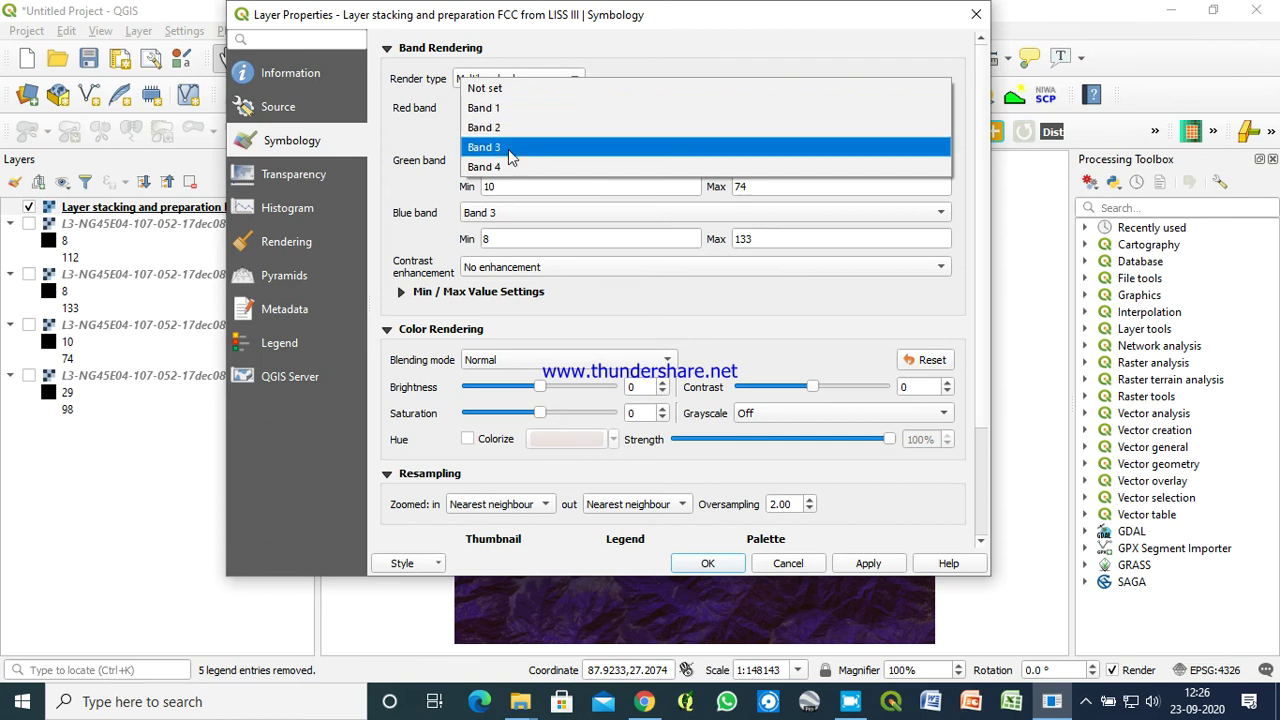
{"action": "left_click", "coordinate": [434, 155]}
{"action": "left_click", "coordinate": [922, 170]}
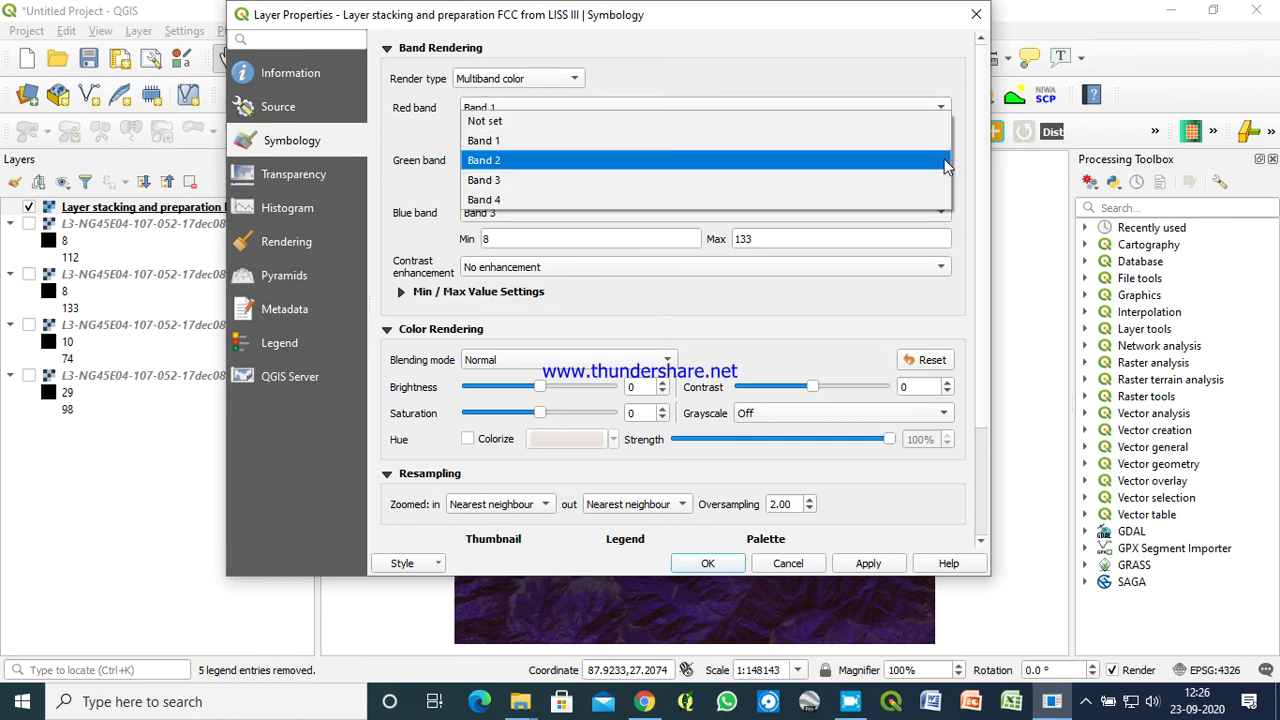
{"action": "left_click", "coordinate": [427, 186]}
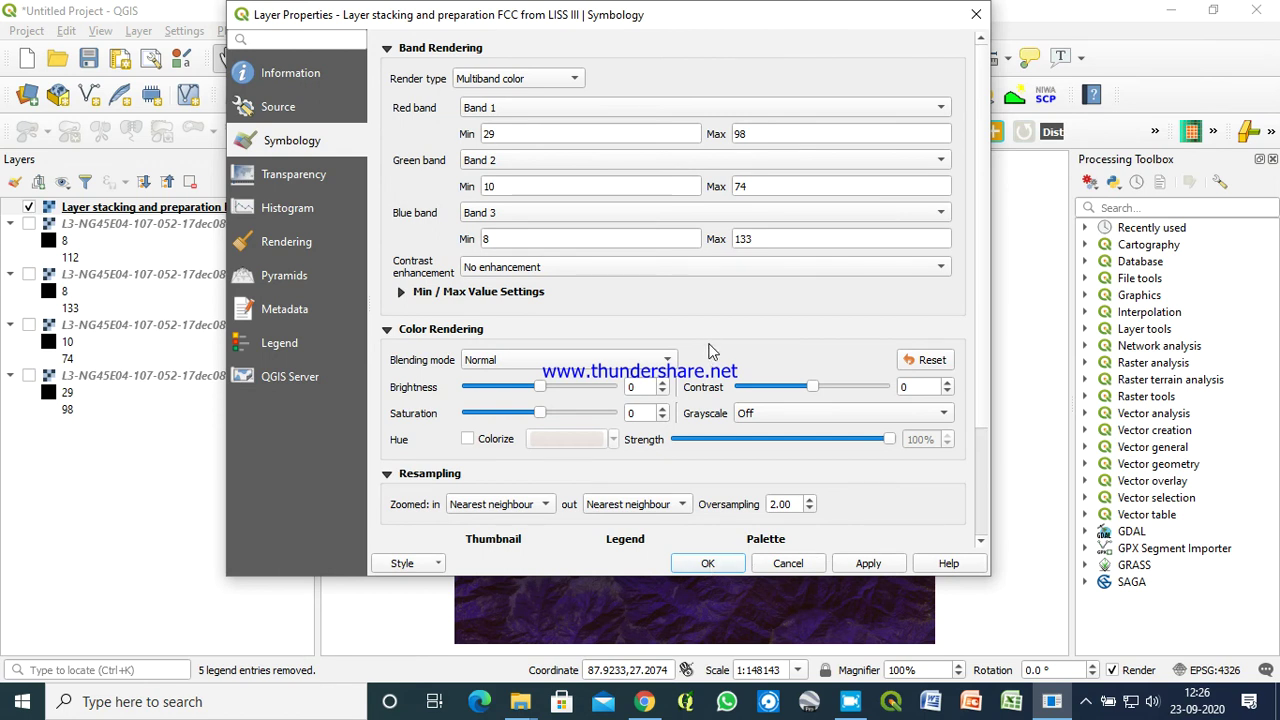
{"action": "scroll", "coordinate": [712, 350], "scroll_direction": "down", "scroll_amount": 2}
{"action": "scroll", "coordinate": [712, 345], "scroll_direction": "up", "scroll_amount": 2}
{"action": "scroll", "coordinate": [705, 346], "scroll_direction": "down", "scroll_amount": 3}
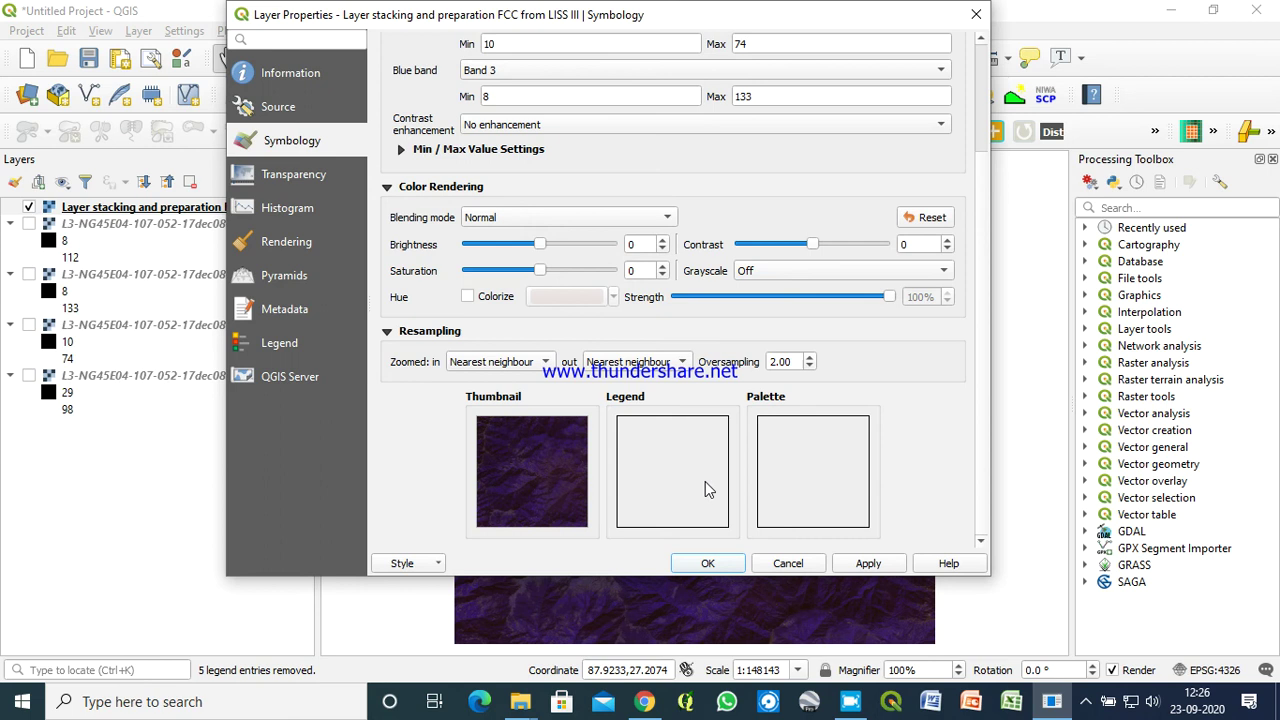
{"action": "left_click", "coordinate": [707, 565]}
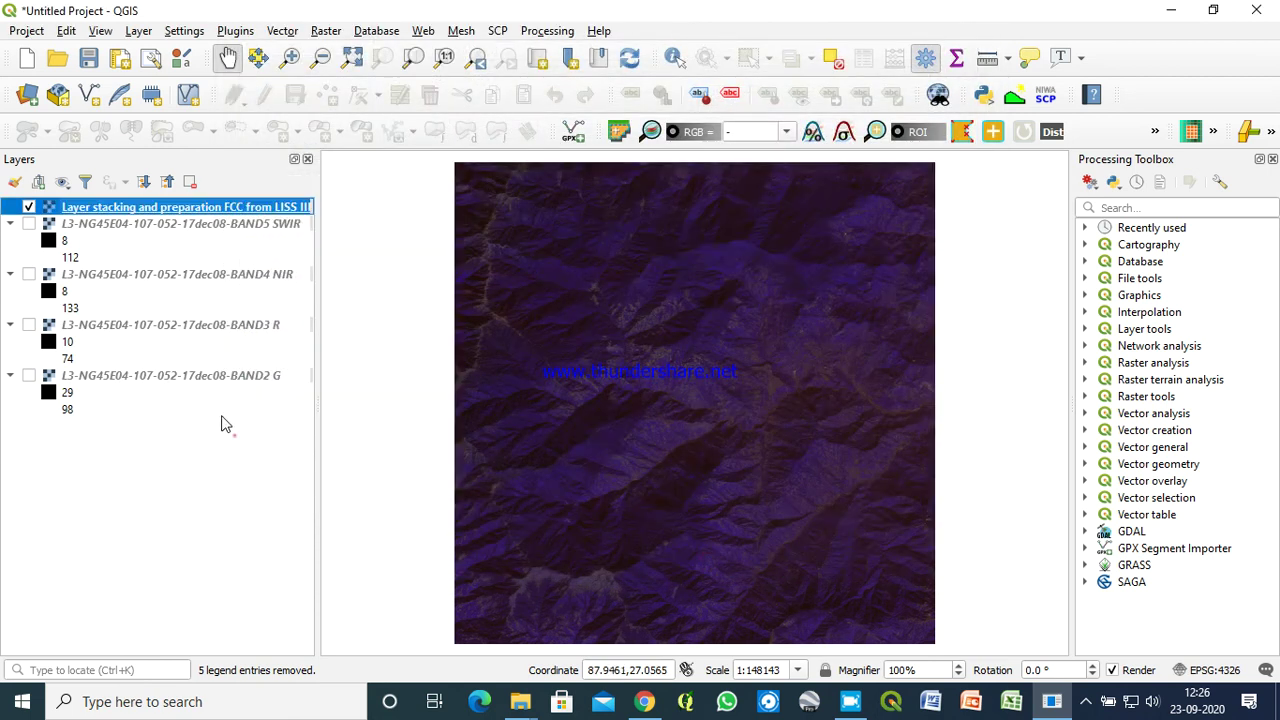
Remove the BAND2–BAND5 layers, then open the stacked layer's context menu
{"action": "left_click_drag", "start_coordinate": [234, 435], "coordinate": [130, 228]}
{"action": "right_click", "coordinate": [128, 228]}
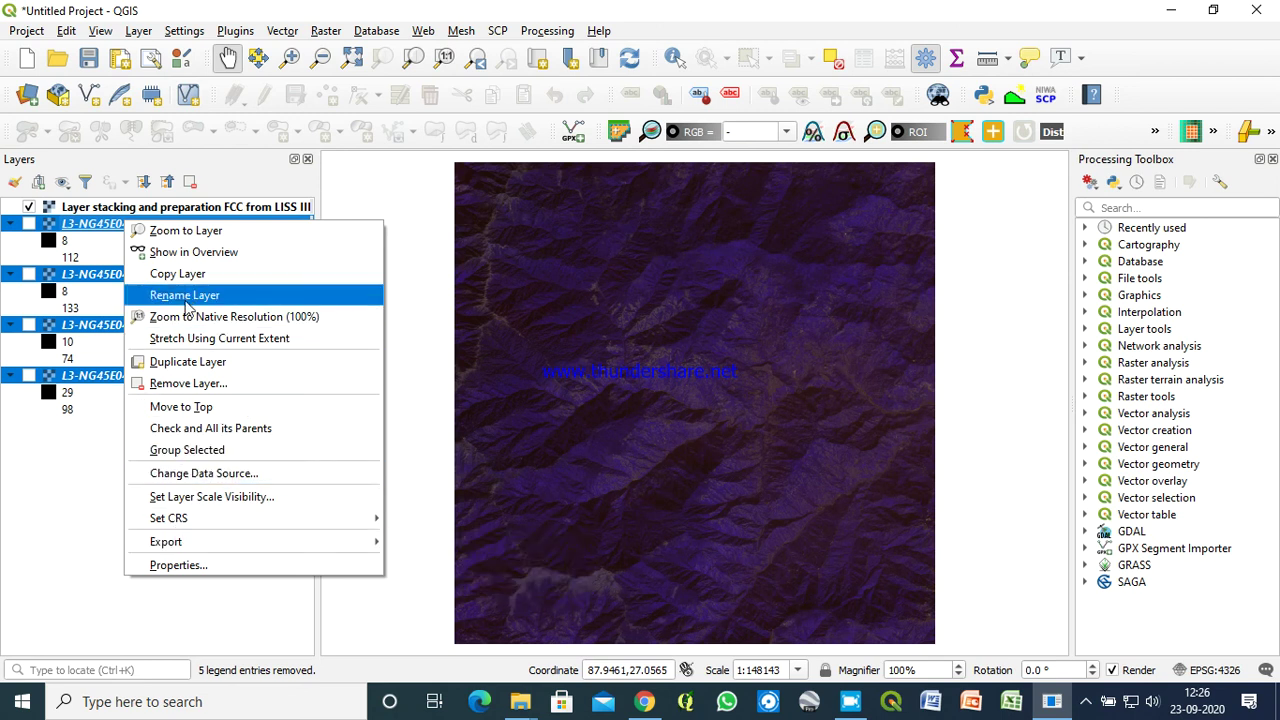
{"action": "left_click", "coordinate": [194, 388]}
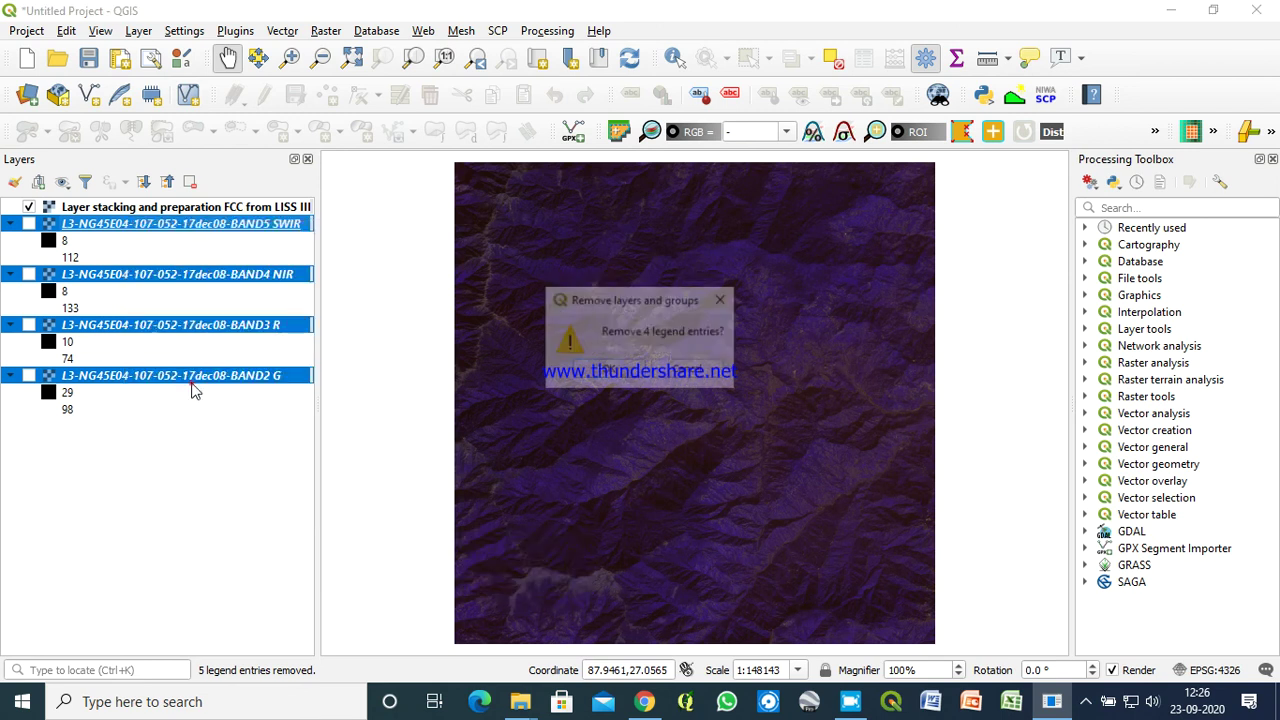
{"action": "left_click", "coordinate": [623, 374]}
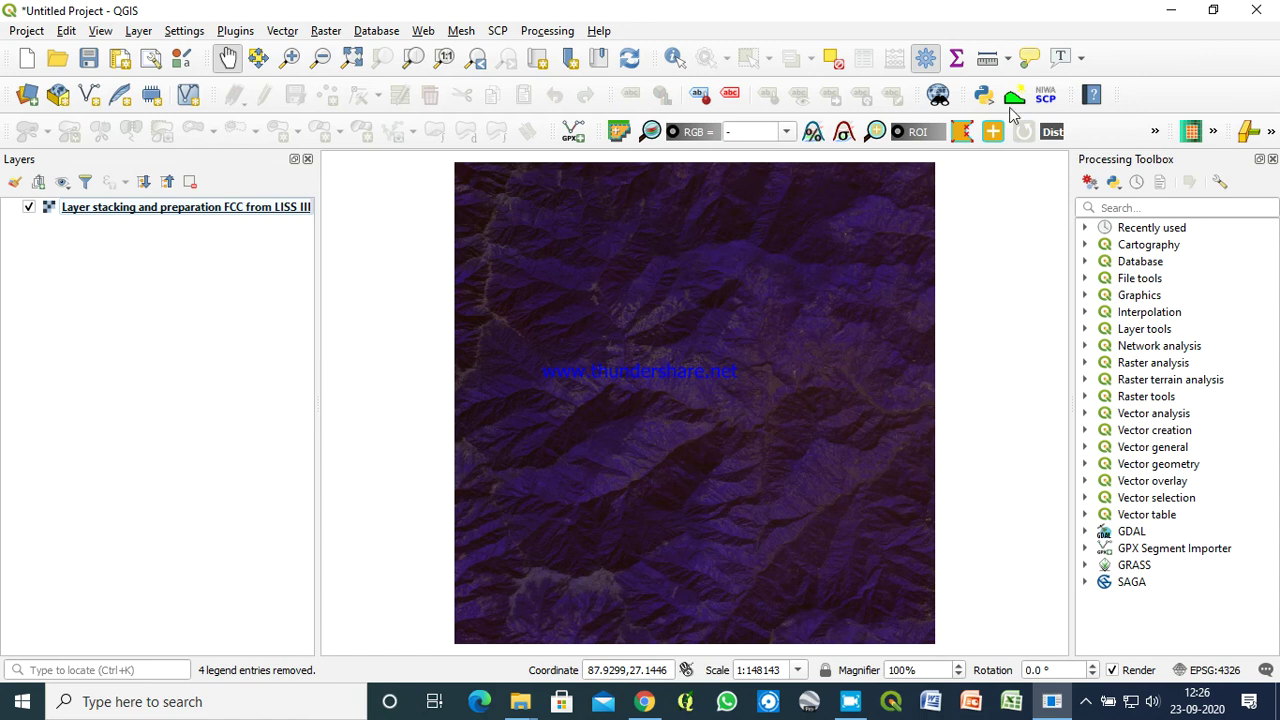
{"action": "right_click", "coordinate": [196, 220]}
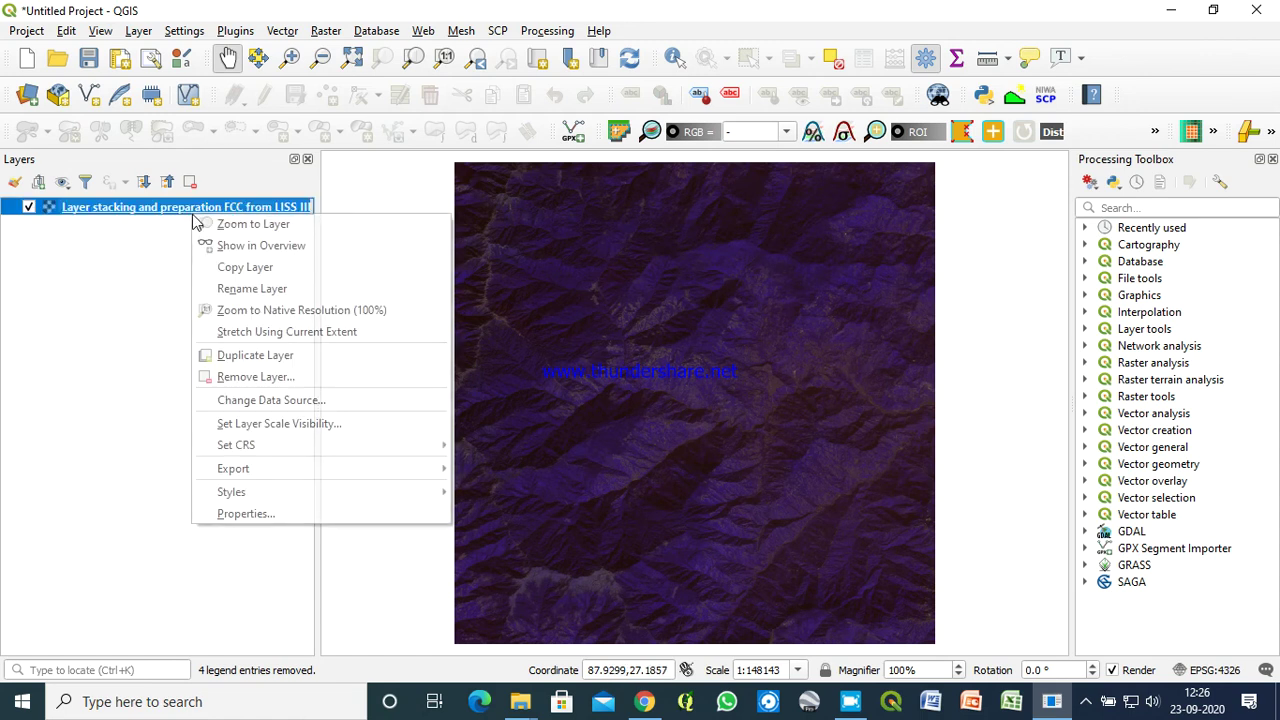
In the stacked layer's Symbology, set Red to Band 3 and Blue to Band 1, then apply
{"action": "left_click", "coordinate": [274, 518]}
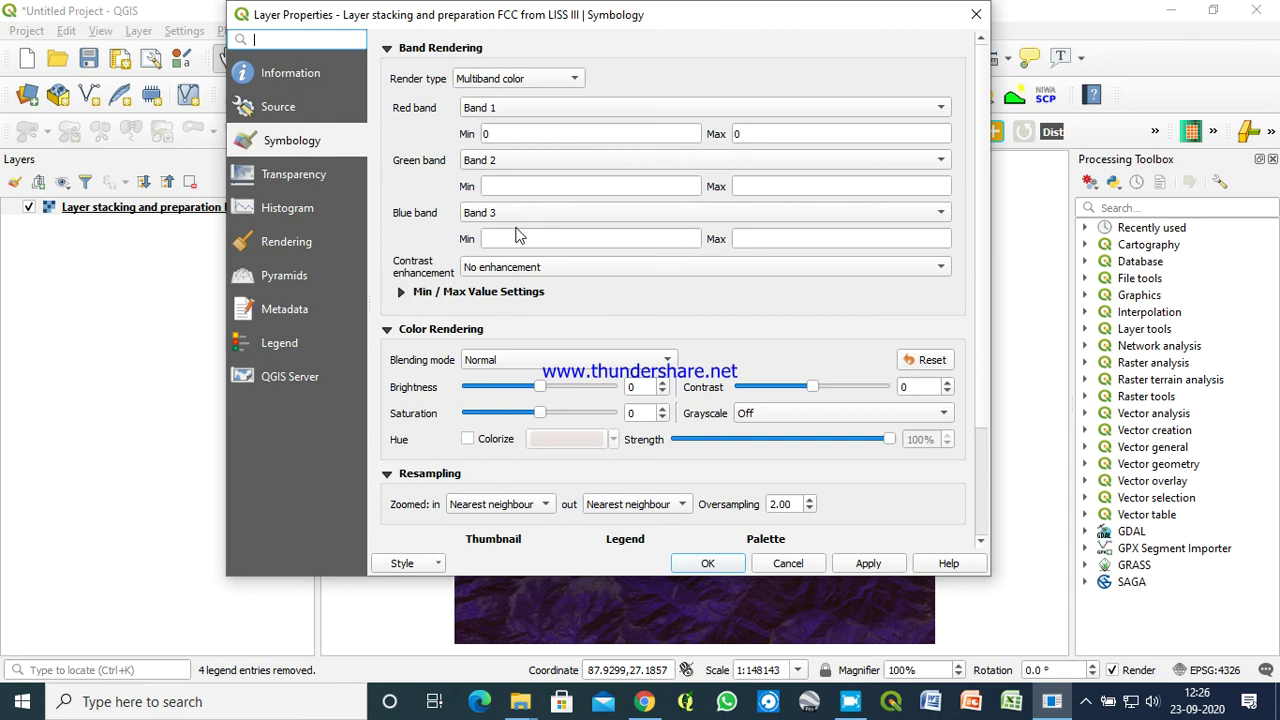
{"action": "left_click", "coordinate": [504, 110]}
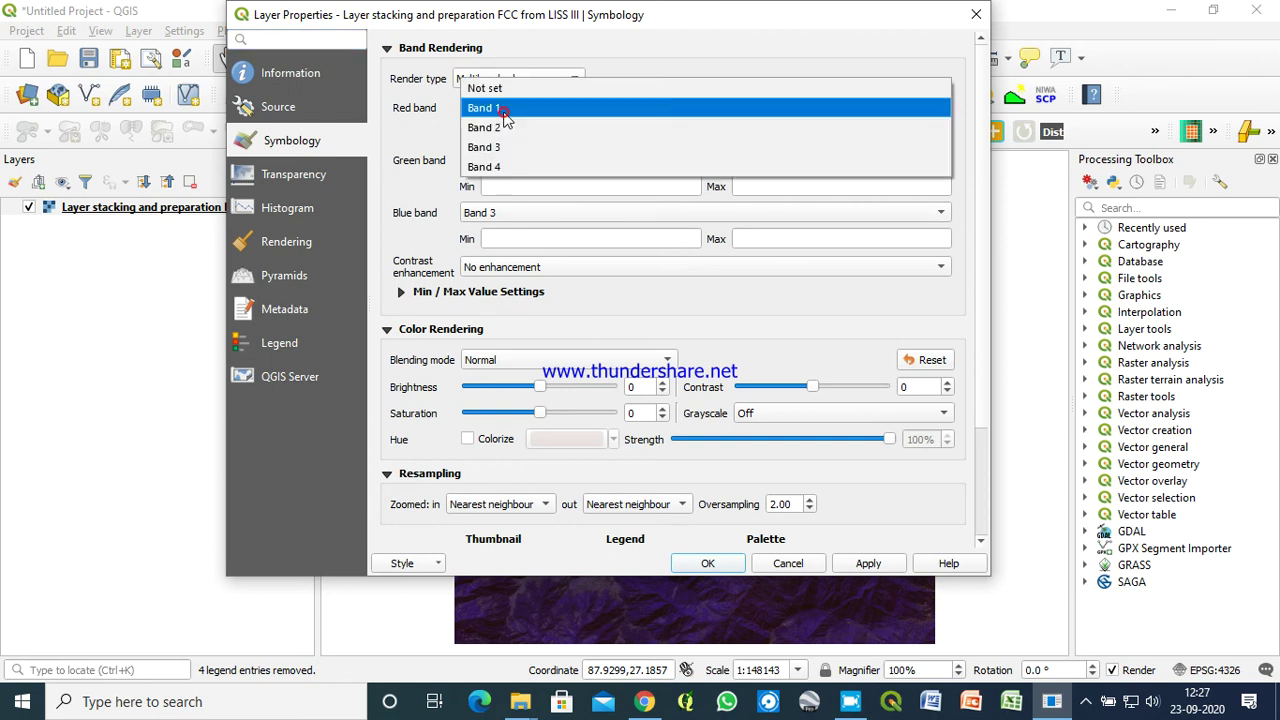
{"action": "left_click", "coordinate": [500, 142]}
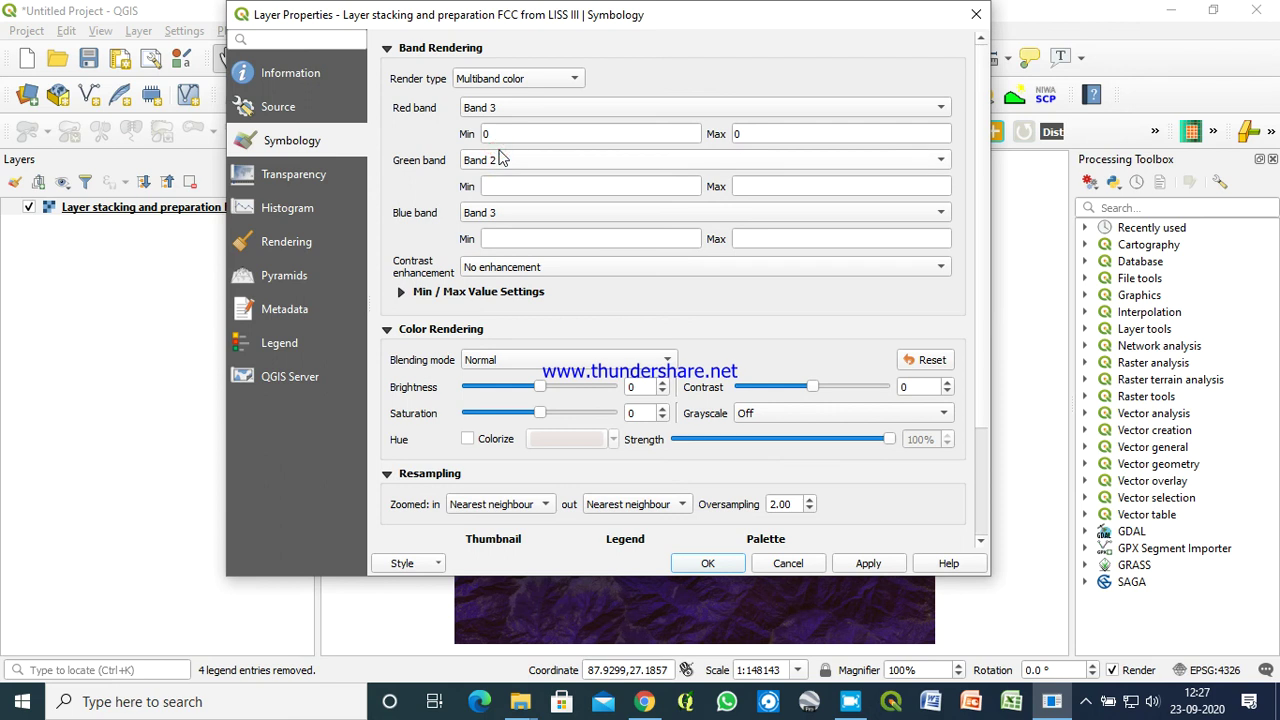
{"action": "left_click", "coordinate": [504, 214]}
{"action": "left_click", "coordinate": [500, 176]}
{"action": "left_click", "coordinate": [867, 564]}
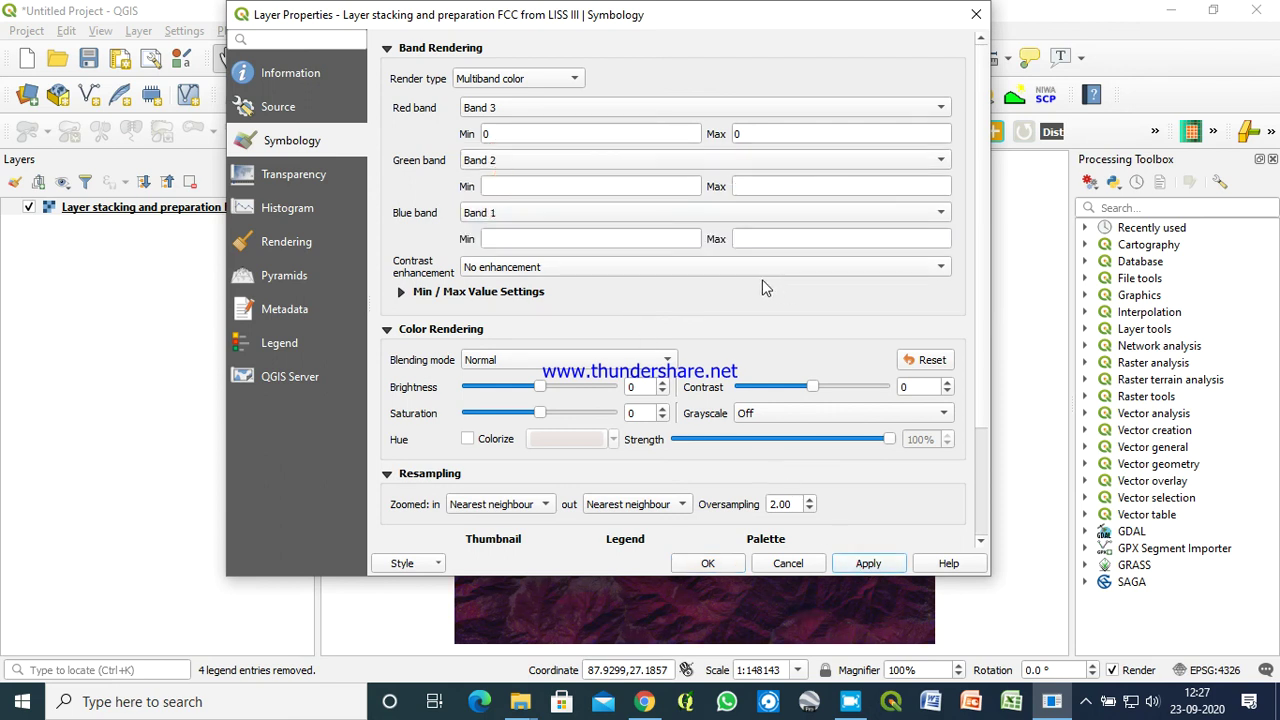
{"action": "scroll", "coordinate": [755, 288], "scroll_direction": "down", "scroll_amount": 3}
{"action": "scroll", "coordinate": [755, 296], "scroll_direction": "up", "scroll_amount": 5}
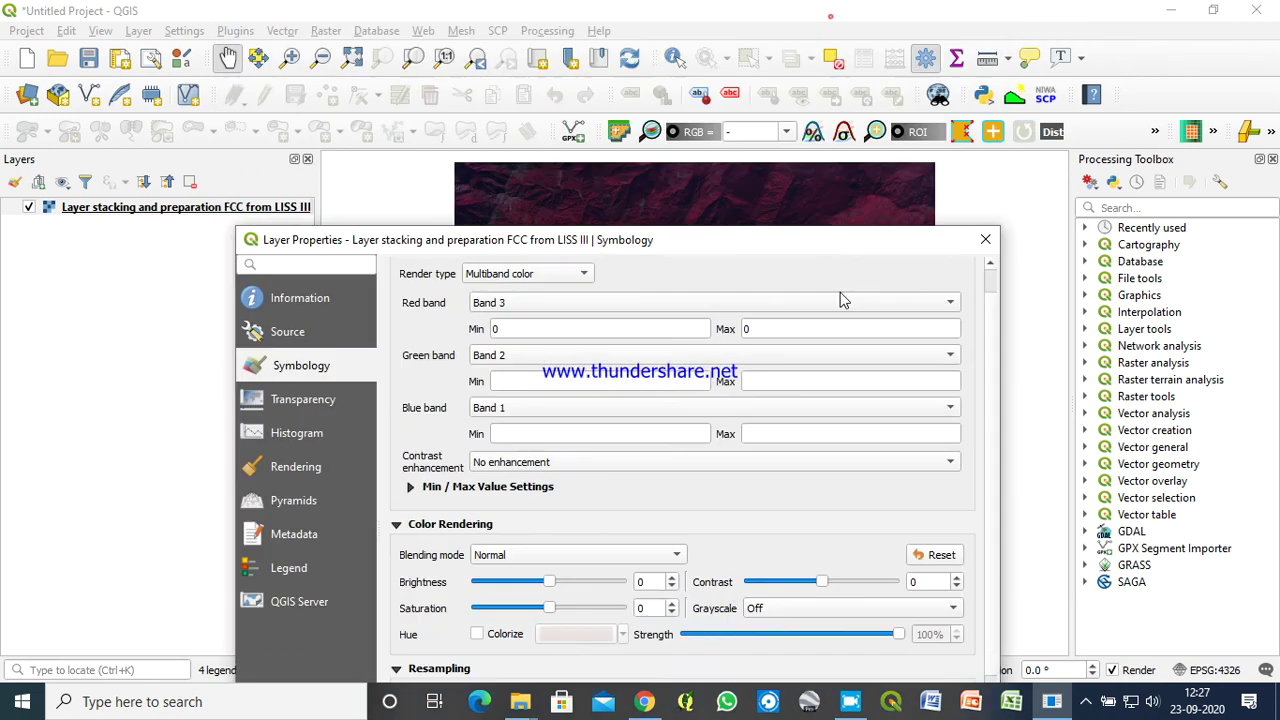
{"action": "mouse_move", "coordinate": [831, 14]}
{"action": "left_mouse_down"}
{"action": "mouse_move", "coordinate": [843, 660]}
{"action": "mouse_move", "coordinate": [816, 103]}
{"action": "left_mouse_up"}
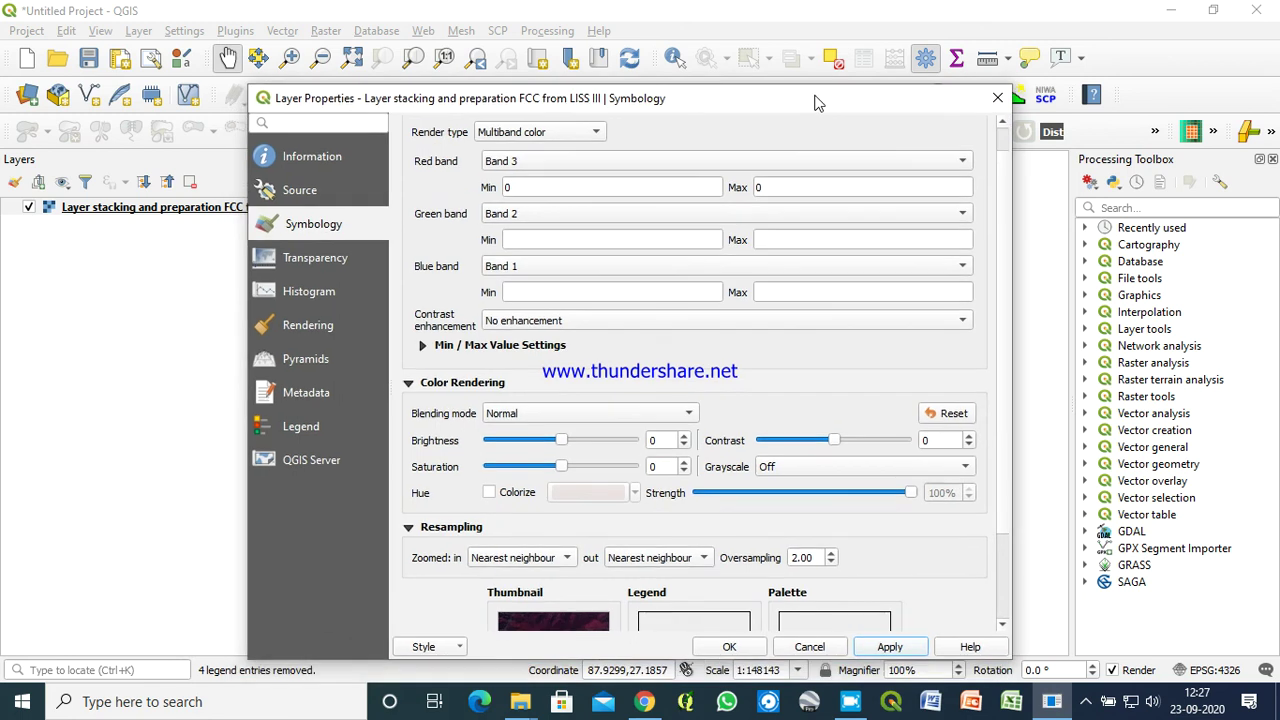
Assign Band 4 to red, Band 3 to green and Band 2 to blue
{"action": "left_click", "coordinate": [625, 163]}
{"action": "left_click", "coordinate": [590, 178]}
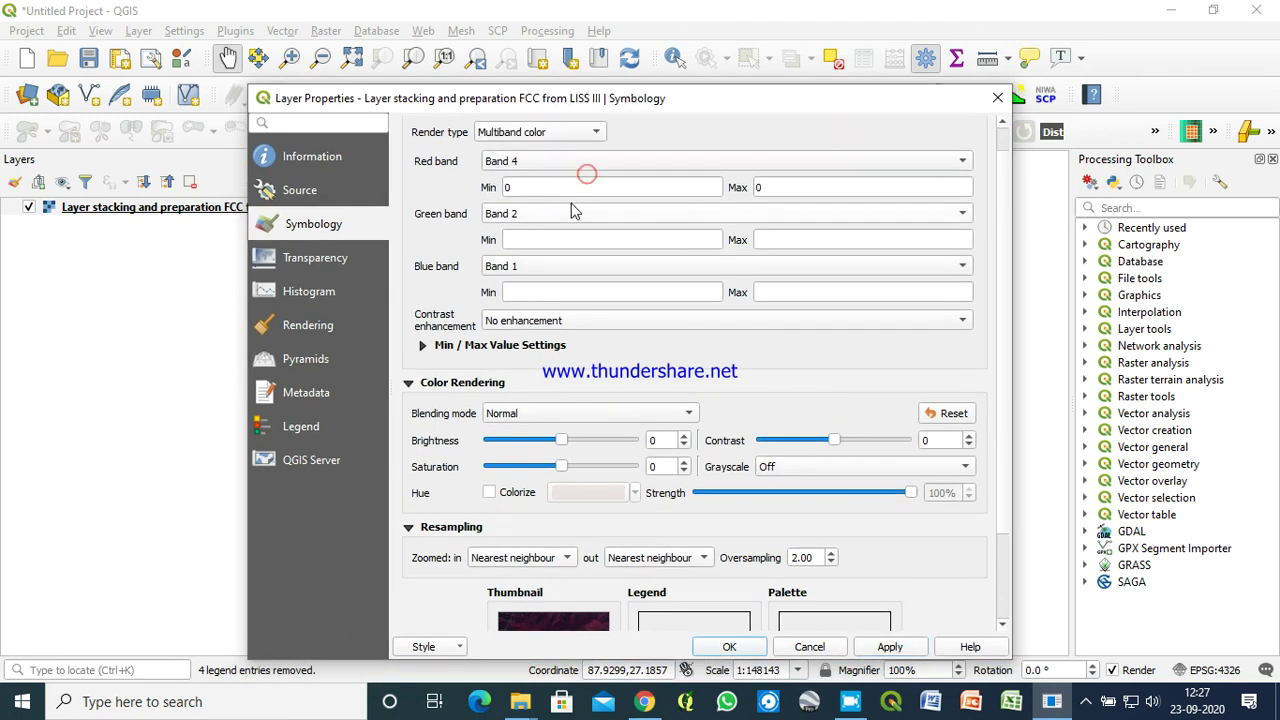
{"action": "left_click", "coordinate": [562, 220]}
{"action": "left_click", "coordinate": [532, 266]}
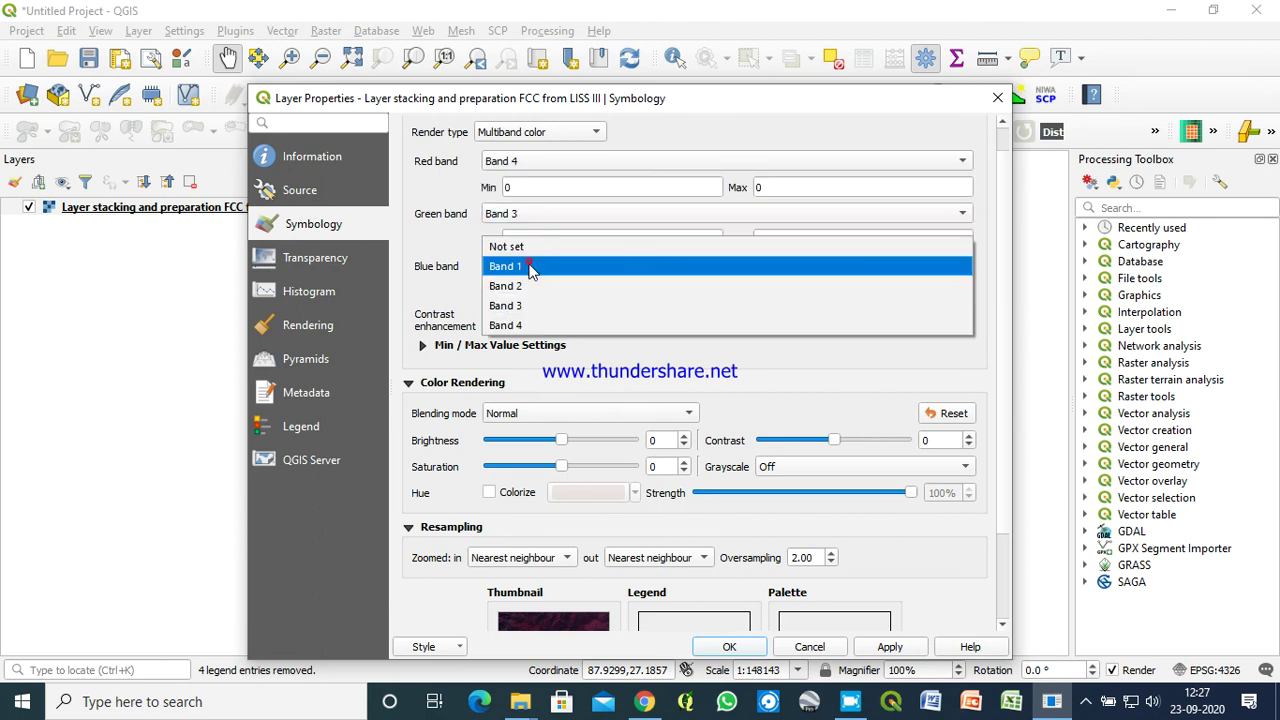
{"action": "left_click", "coordinate": [531, 287]}
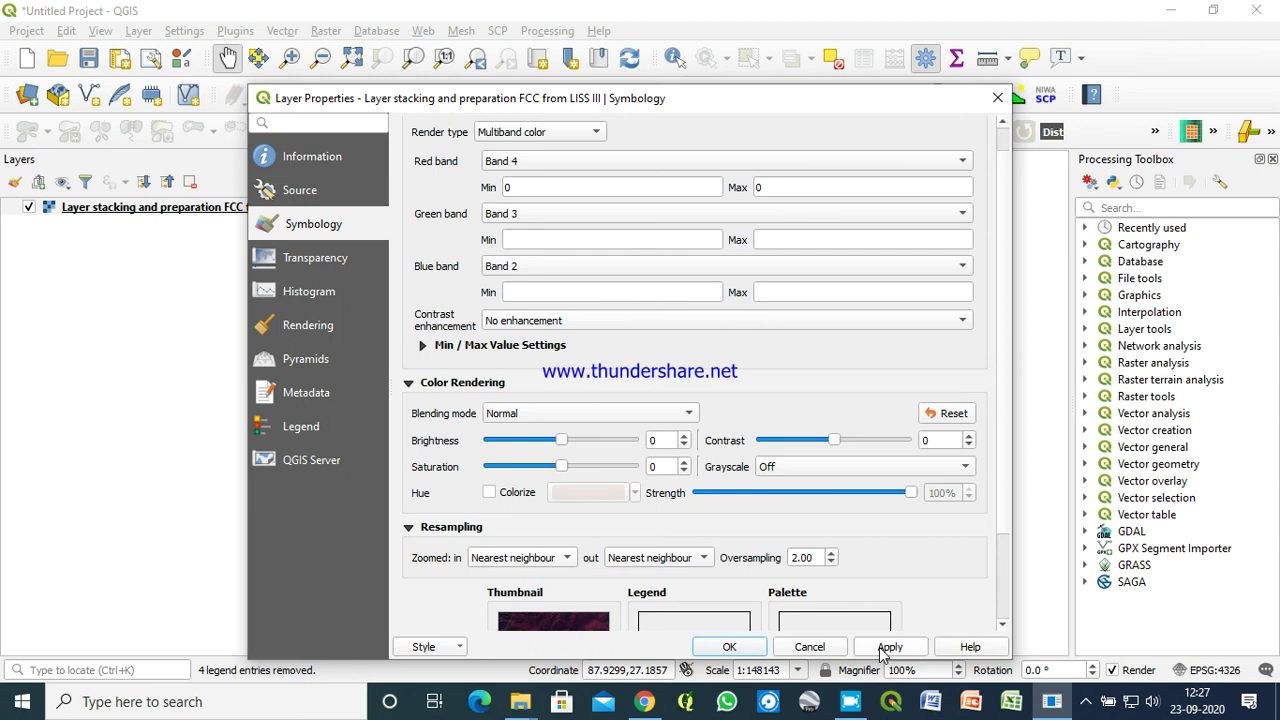
{"action": "mouse_move", "coordinate": [748, 98]}
{"action": "left_mouse_down"}
{"action": "mouse_move", "coordinate": [800, 683]}
{"action": "mouse_move", "coordinate": [739, 81]}
{"action": "left_mouse_up"}
Reset the channels to Band 3 red, Band 2 green, Band 1 blue, then apply and confirm with OK
{"action": "left_click", "coordinate": [578, 145]}
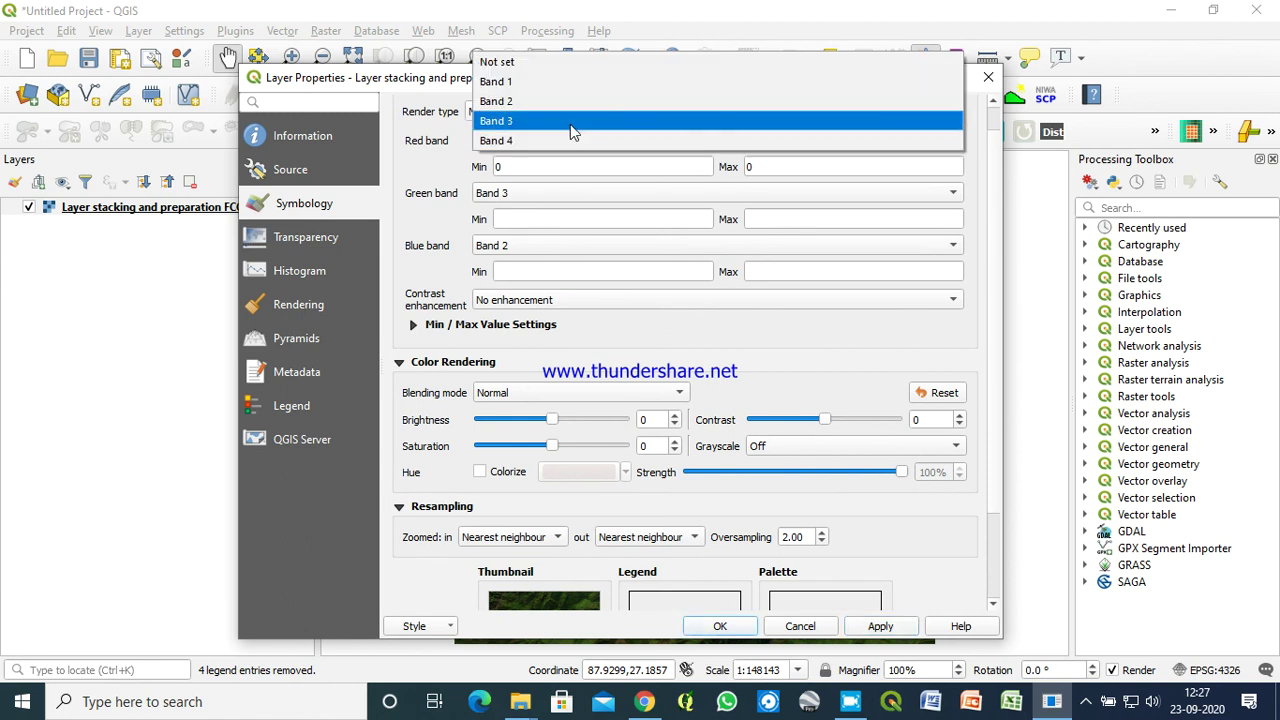
{"action": "left_click", "coordinate": [570, 124]}
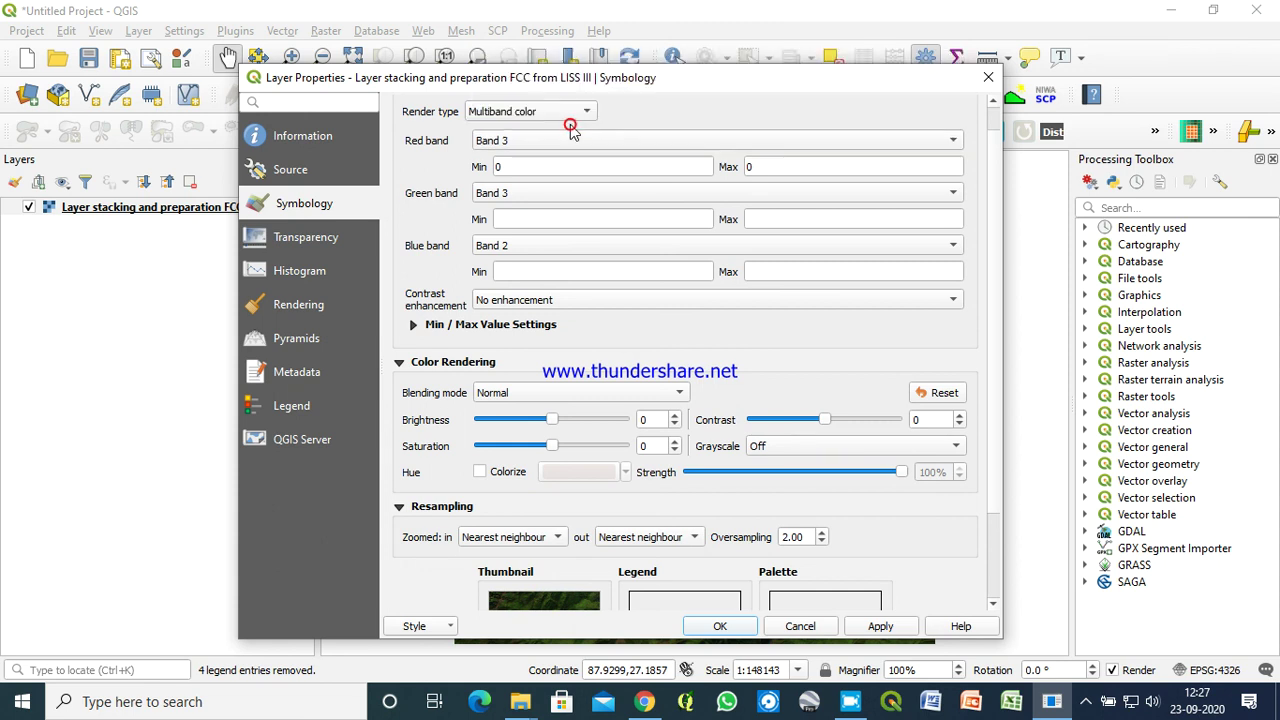
{"action": "left_click", "coordinate": [505, 190]}
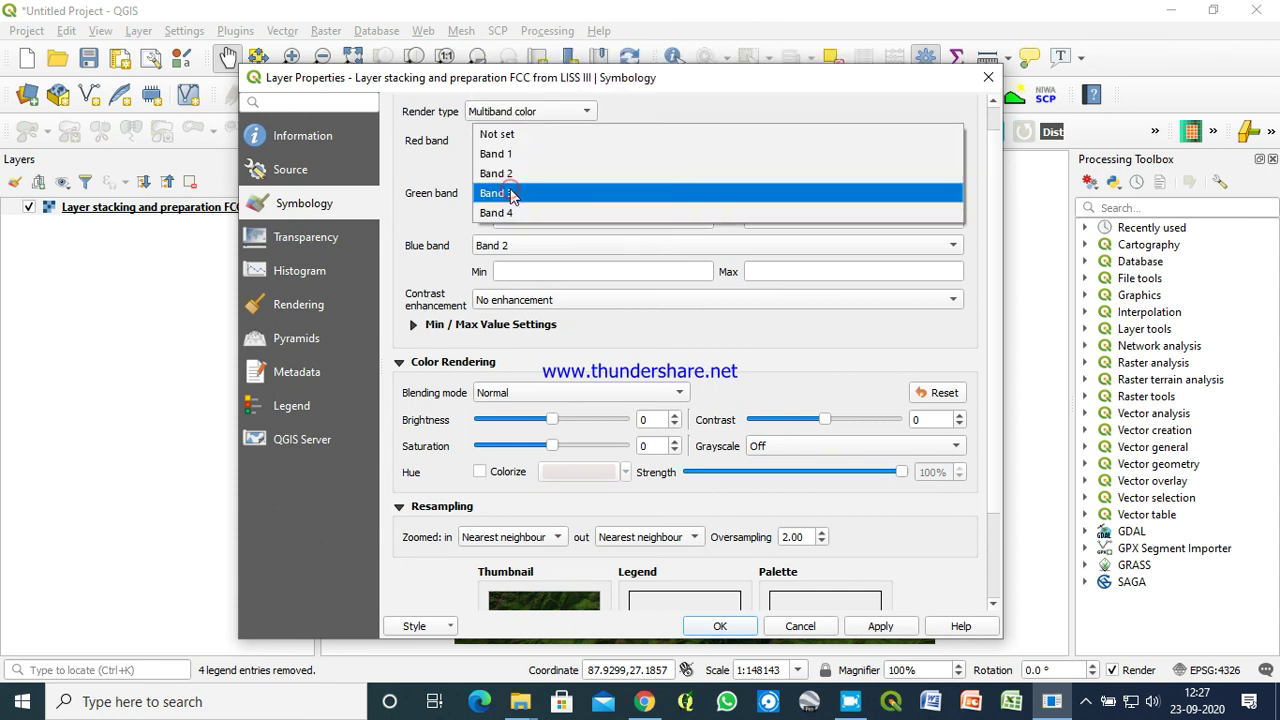
{"action": "left_click", "coordinate": [512, 174]}
{"action": "left_click", "coordinate": [527, 245]}
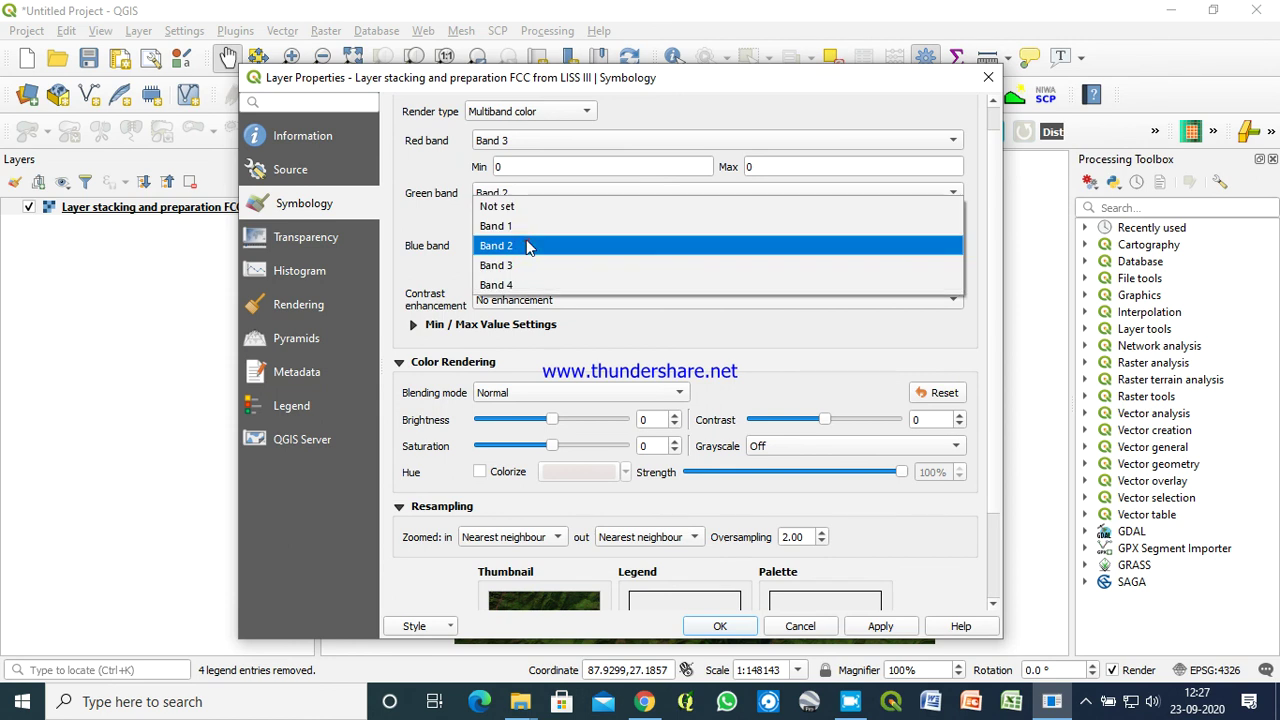
{"action": "left_click", "coordinate": [522, 224]}
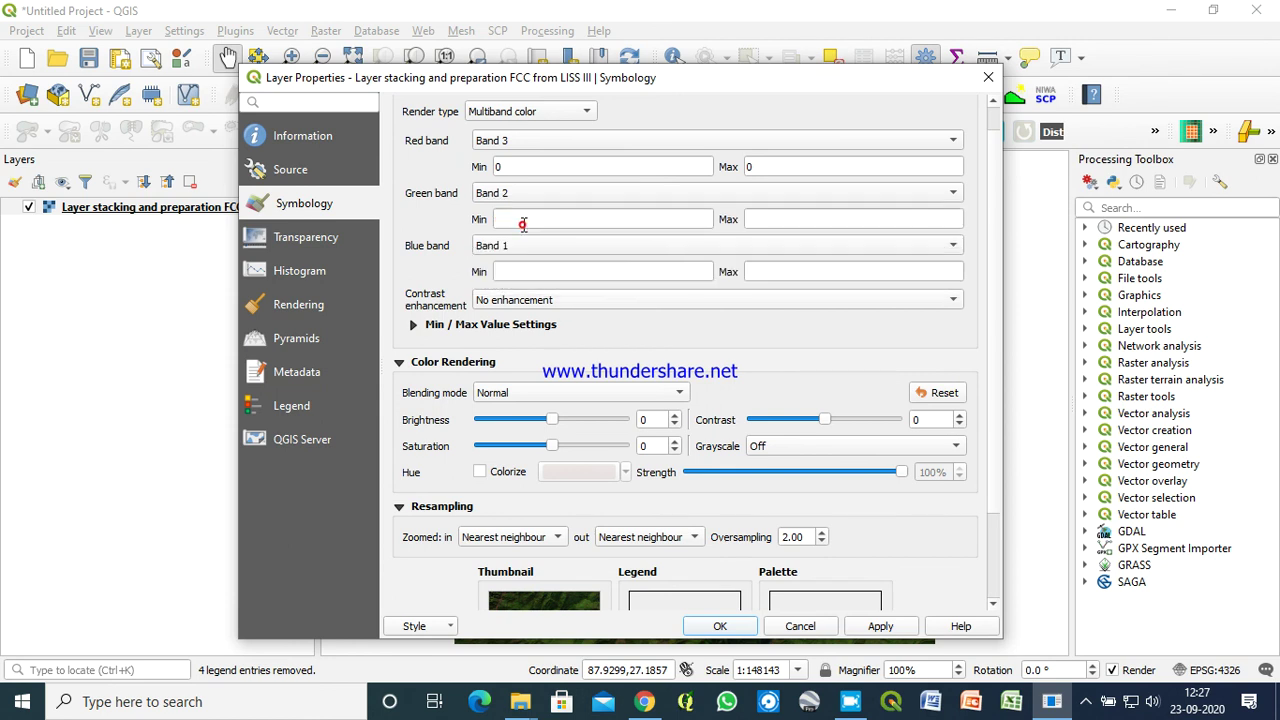
{"action": "left_click", "coordinate": [883, 624]}
{"action": "left_click", "coordinate": [737, 626]}
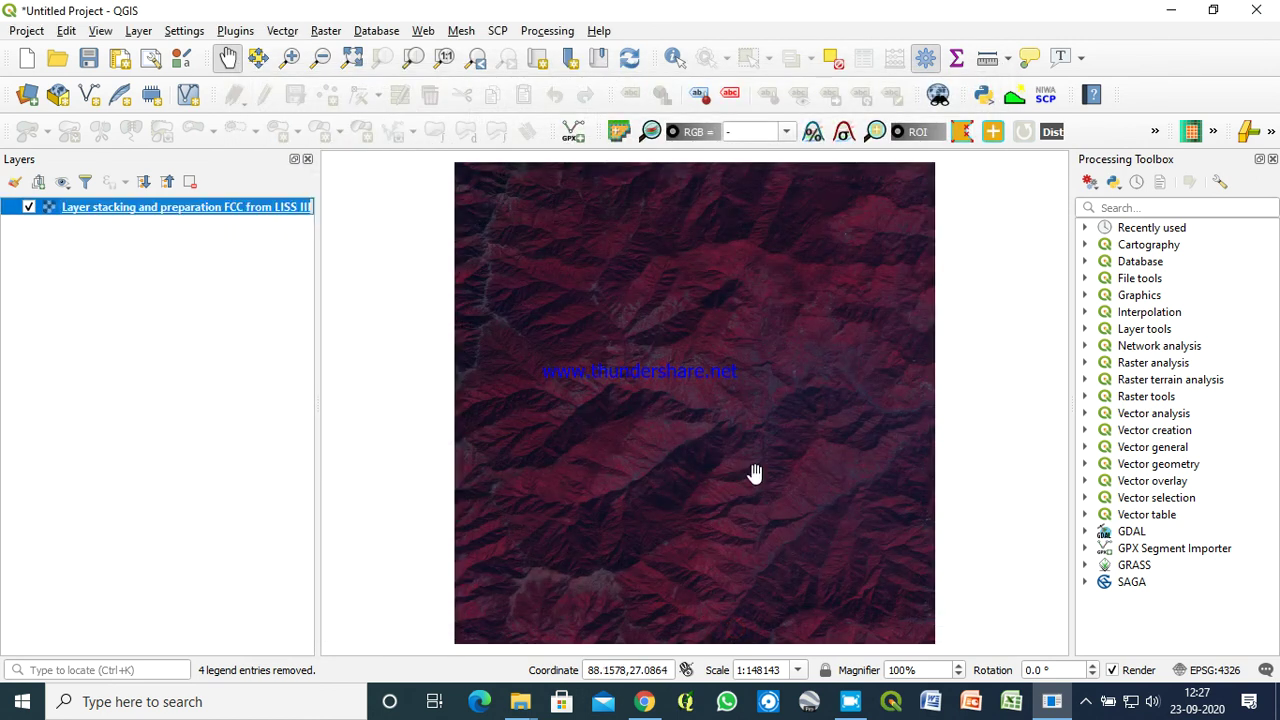